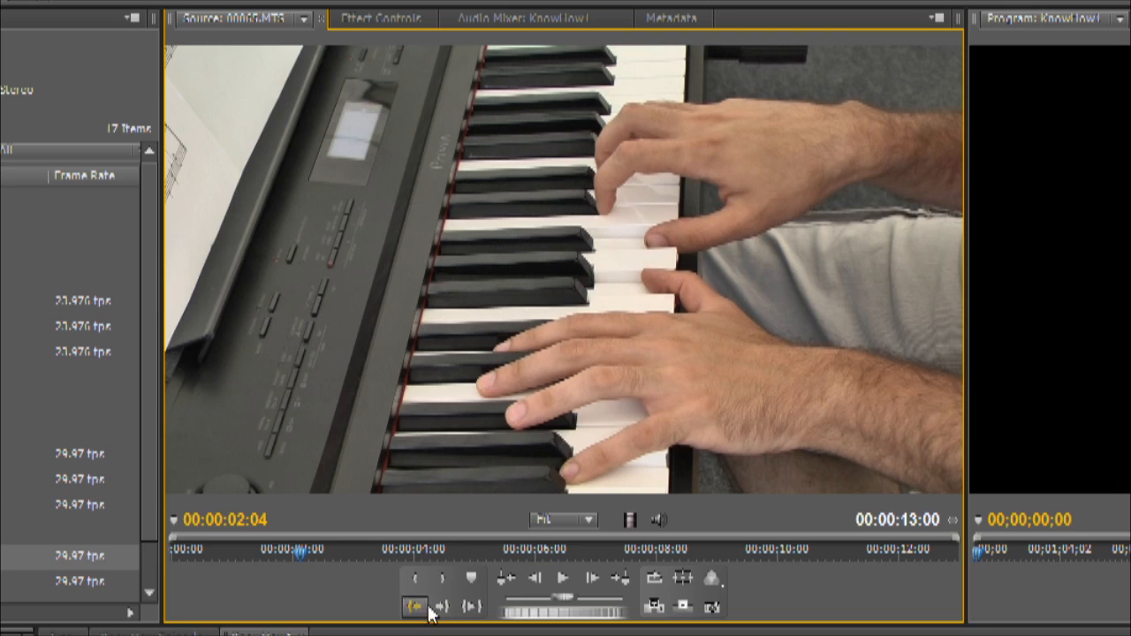
Step: Mark the section of clip 00065.MTS from 00:00:02:04 to 00:00:02:13 with In and Out points
click(414, 580)
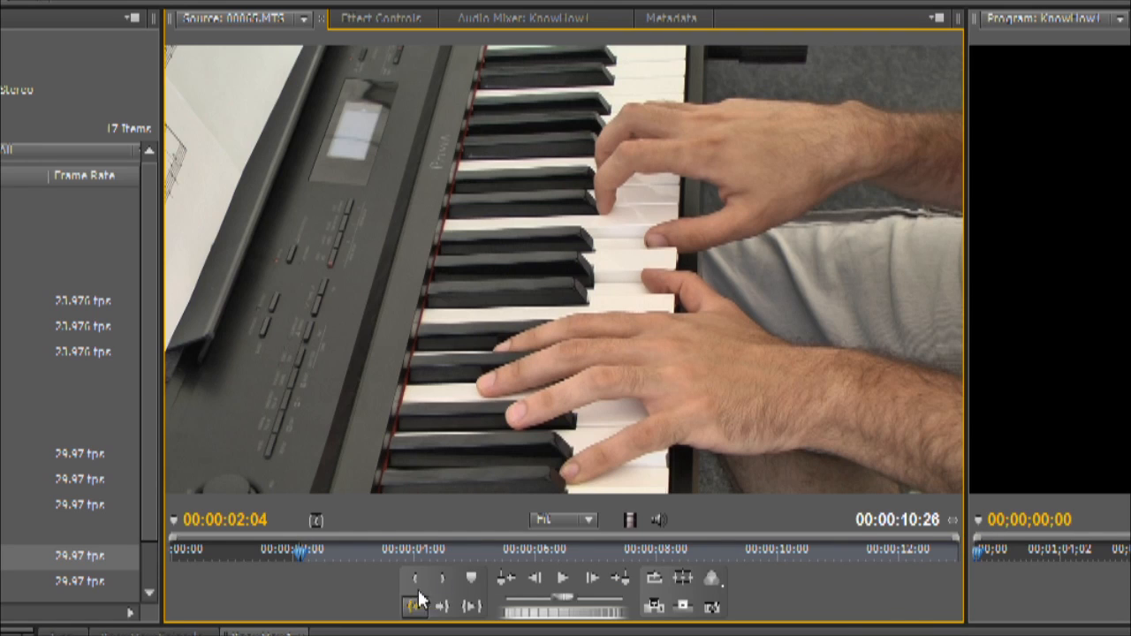
drag(300, 558, 319, 559)
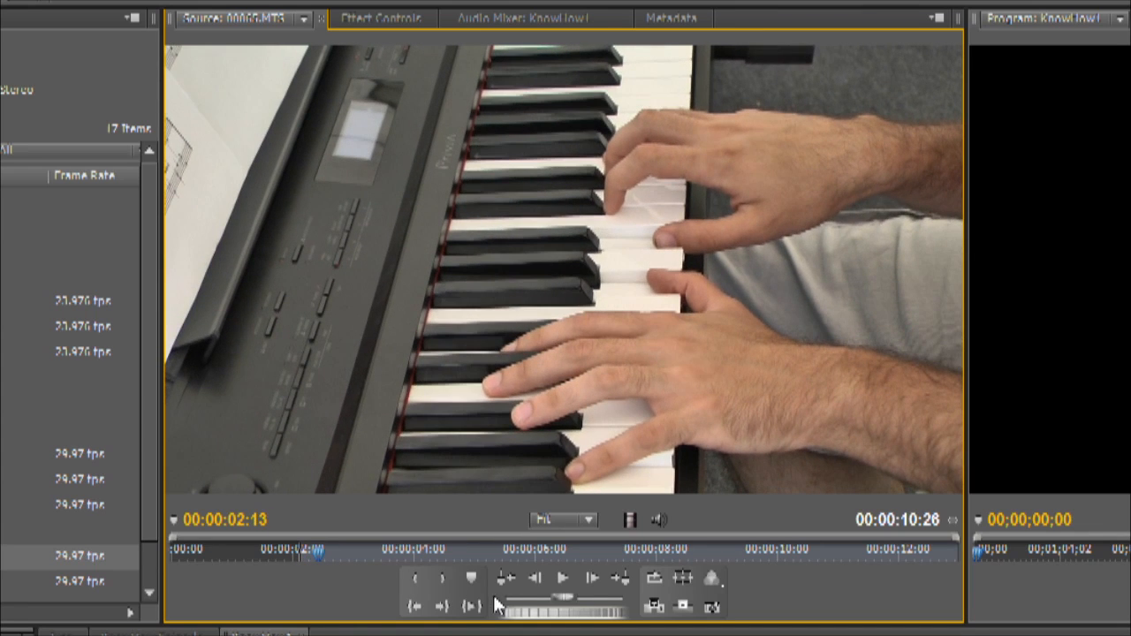
click(444, 587)
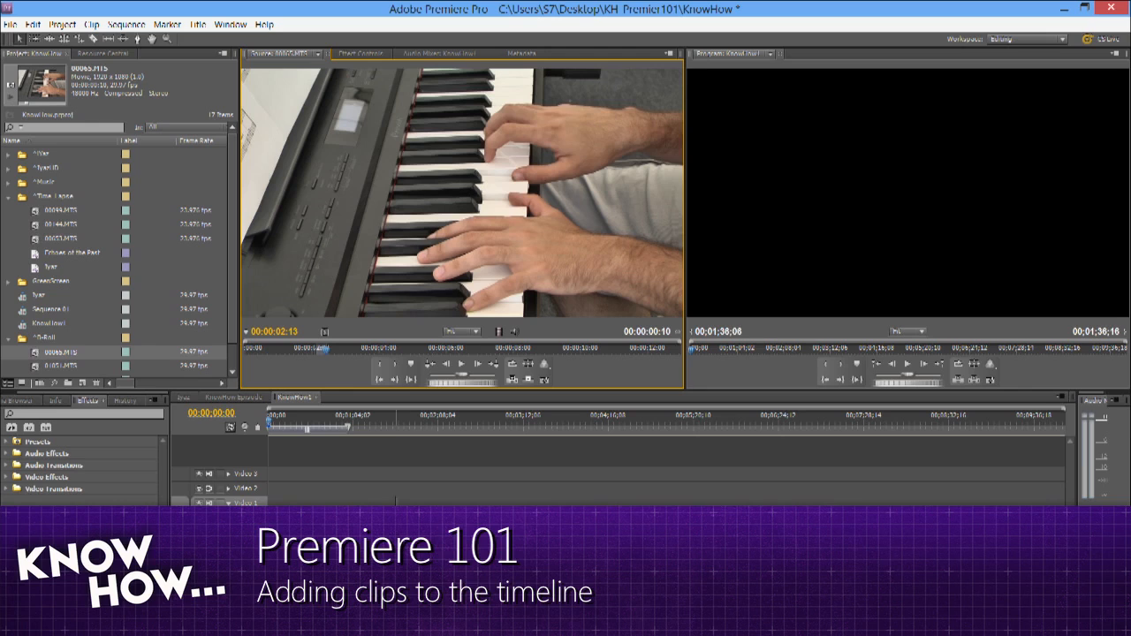
Step: Place a video-only copy on Video 1 and an audio-only copy on Audio 1 of the marked 00065.MTS section, ahead of the full clip
drag(396, 516, 397, 516)
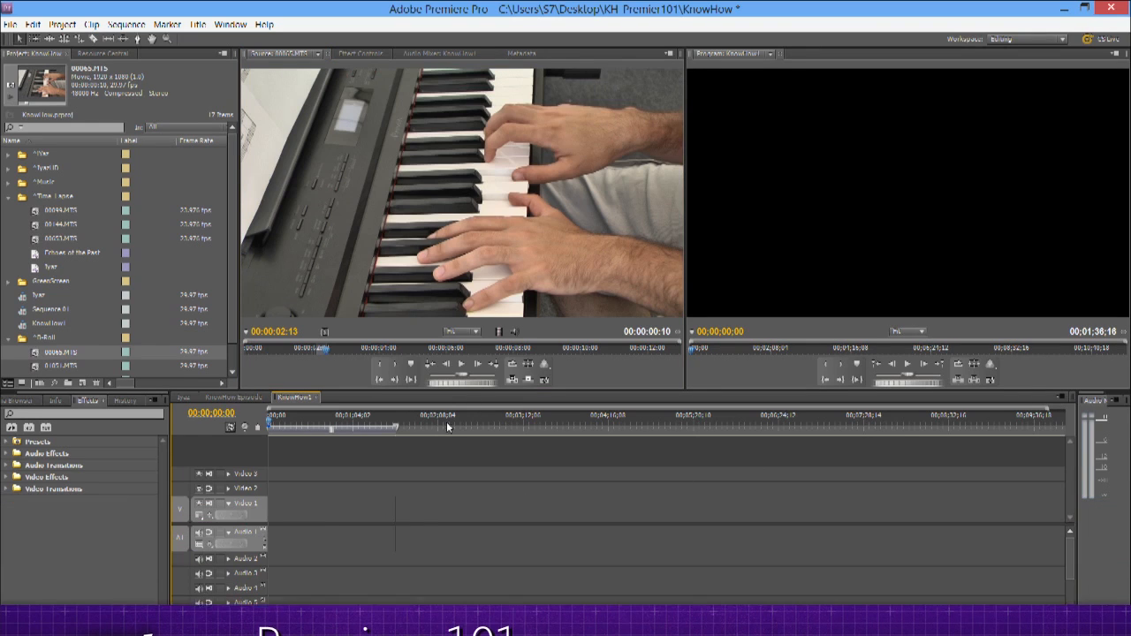
click(394, 418)
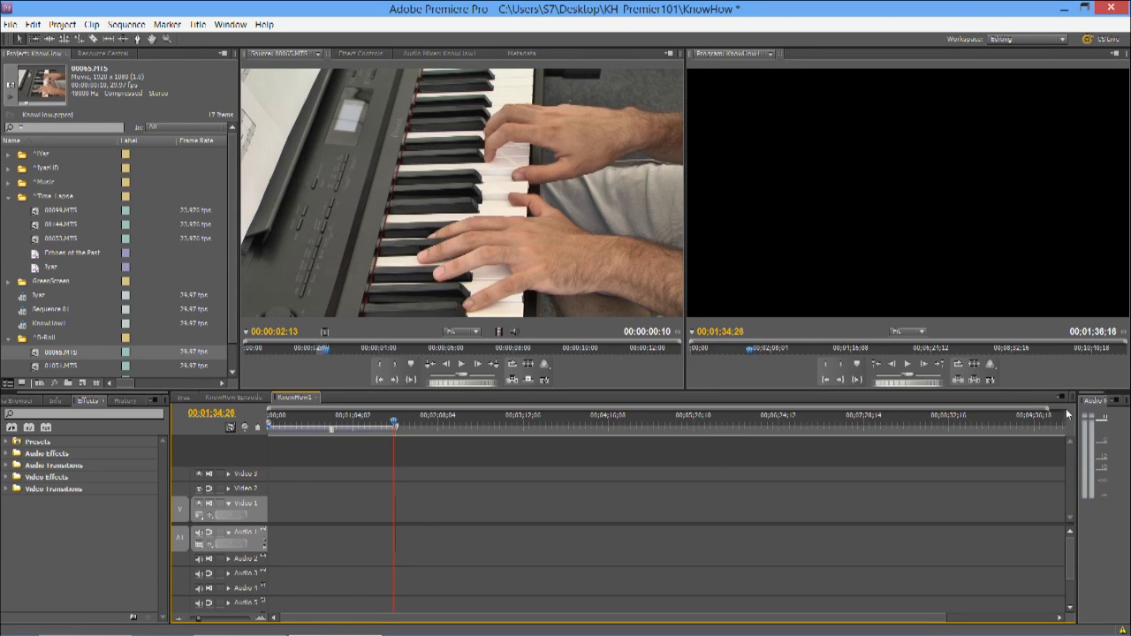
drag(1047, 410, 451, 410)
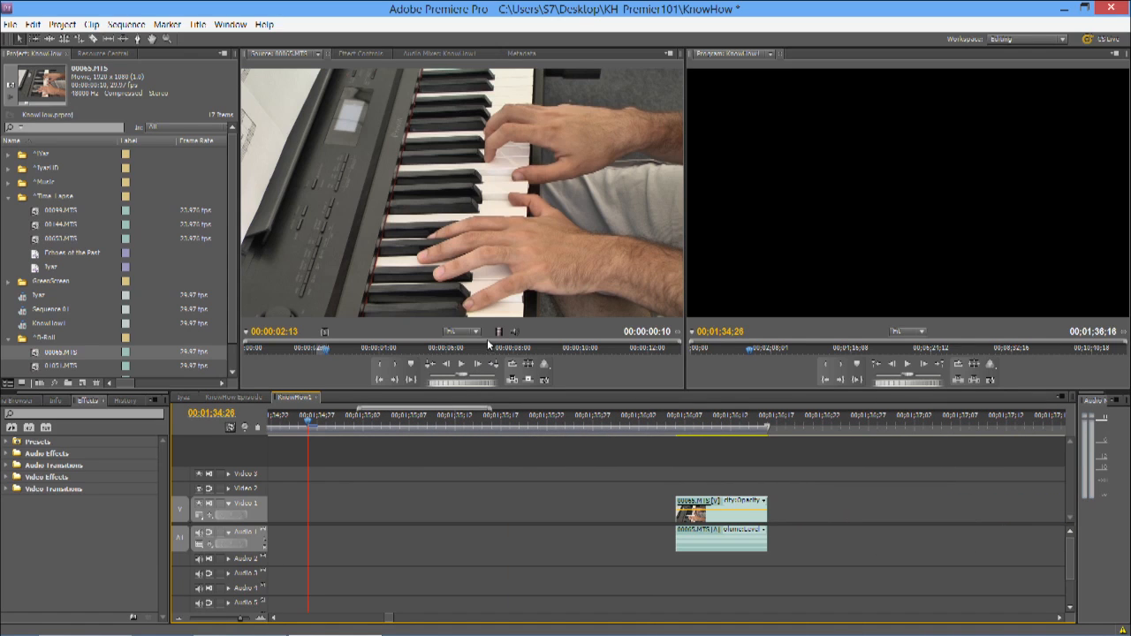
drag(500, 333, 513, 523)
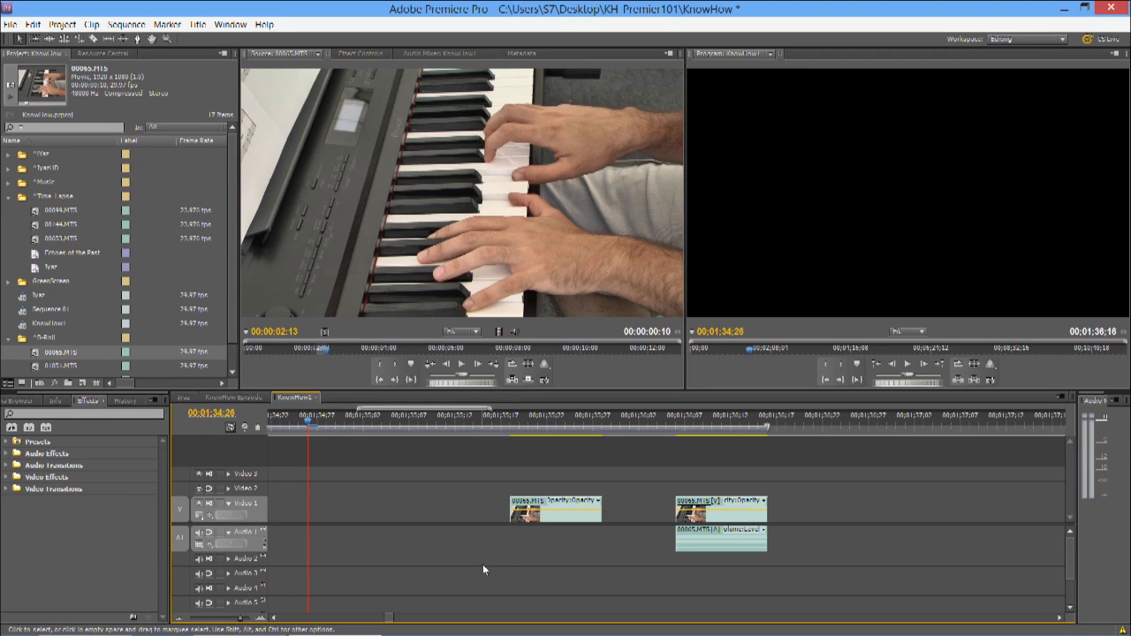
drag(510, 333, 446, 507)
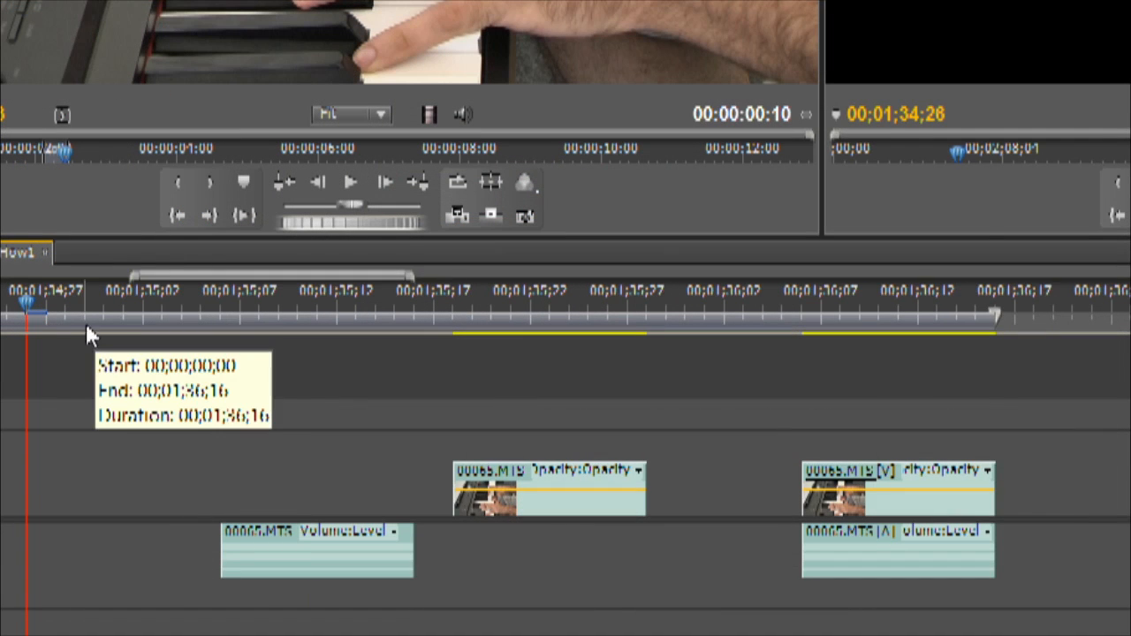
Step: Move the sequence playhead to 00;01;35;23 and extend the end of the video-only 00065.MTS clip by about two frames
click(20, 254)
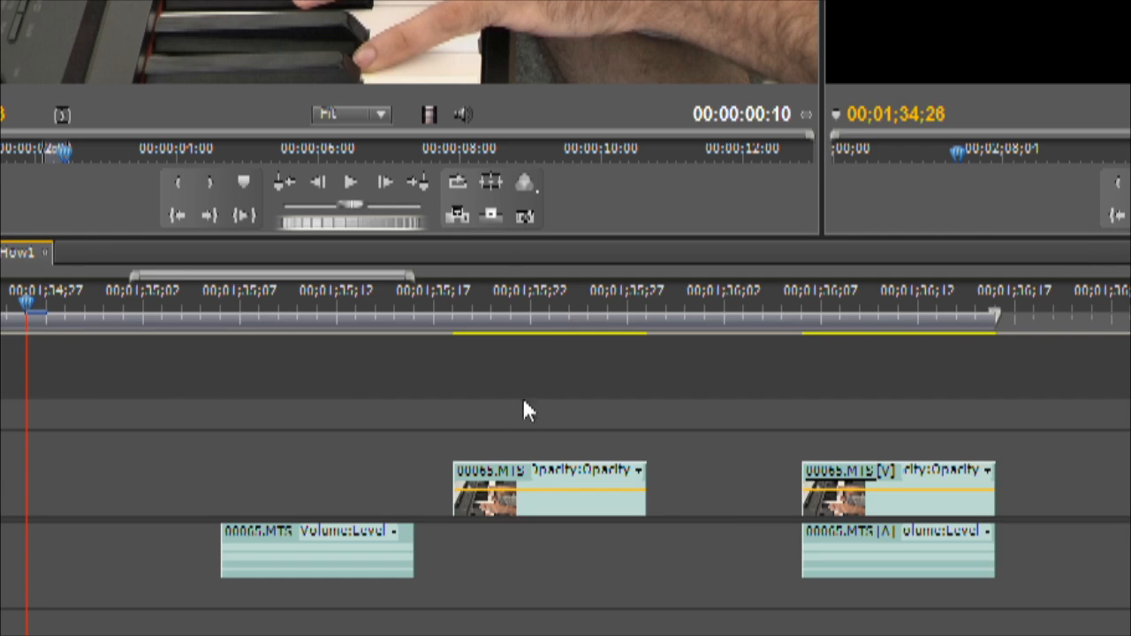
drag(543, 320, 492, 320)
drag(493, 320, 532, 318)
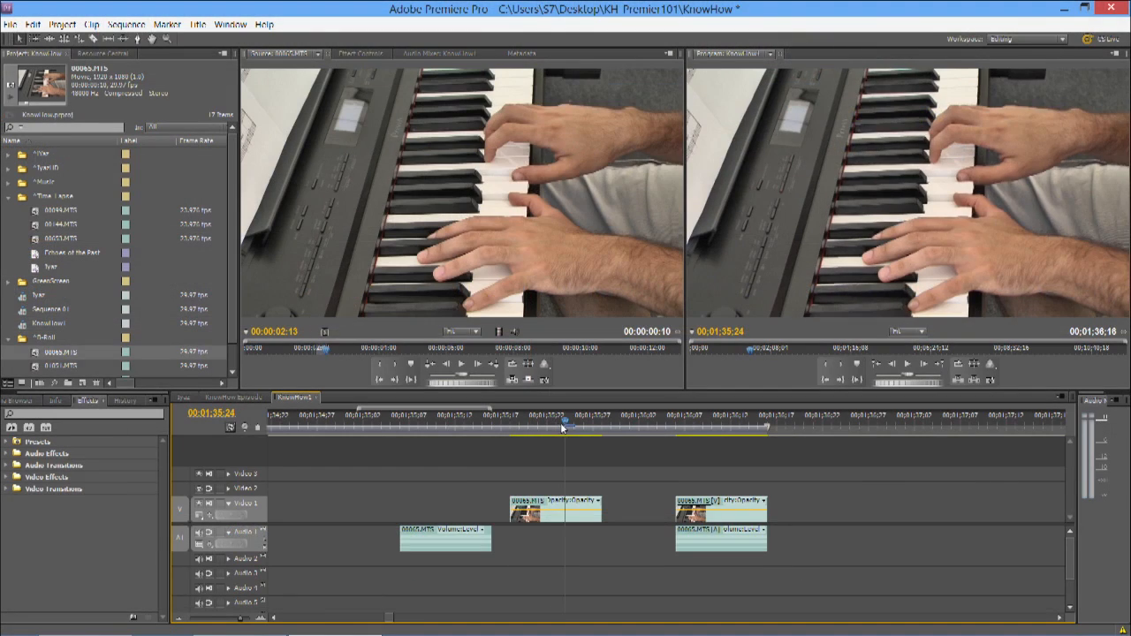
mouse_move(563, 428)
mouse_down()
mouse_move(544, 427)
mouse_move(583, 427)
mouse_move(558, 429)
mouse_up()
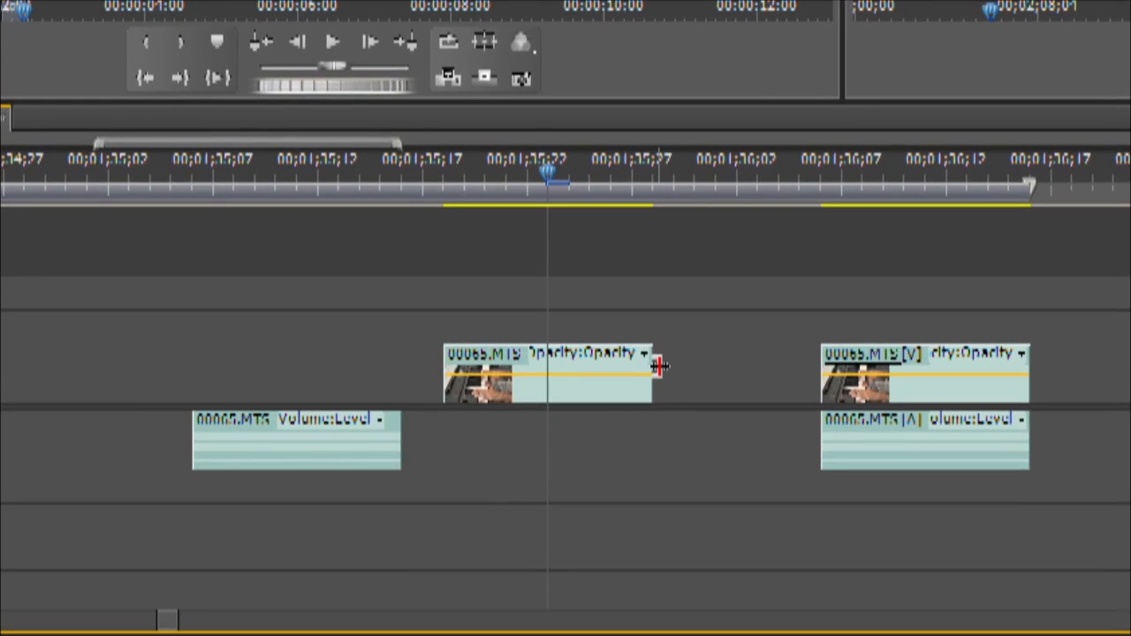
drag(659, 366, 695, 347)
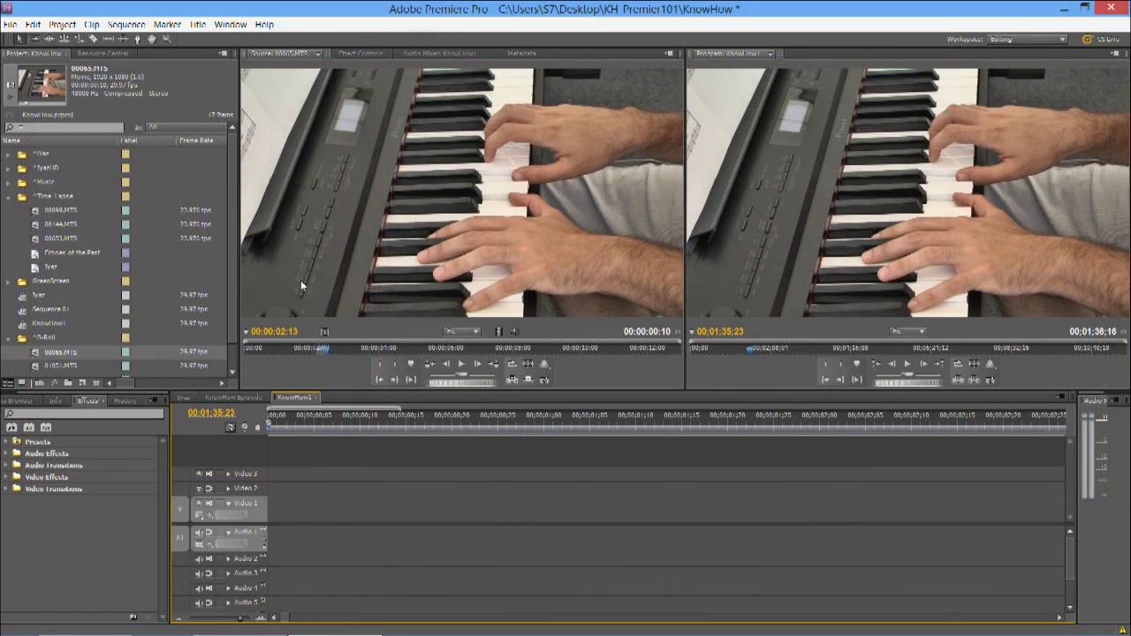
Step: Collapse the time-lapse bin, expand the first bin and load My Great Movie[1].mp4 for source preview
click(8, 197)
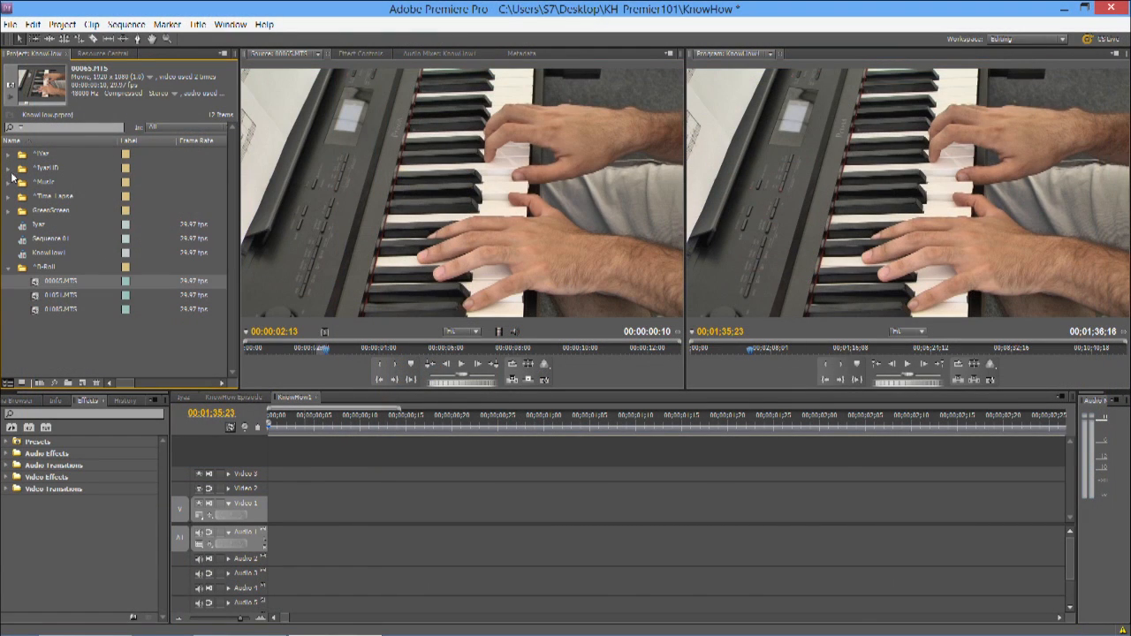
click(10, 154)
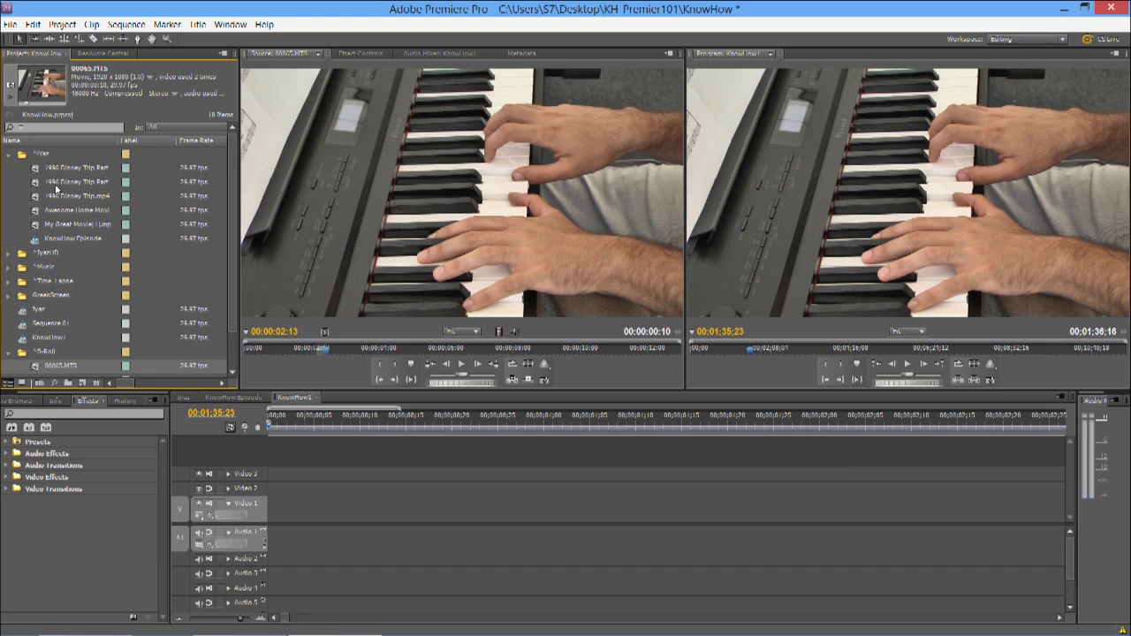
click(79, 224)
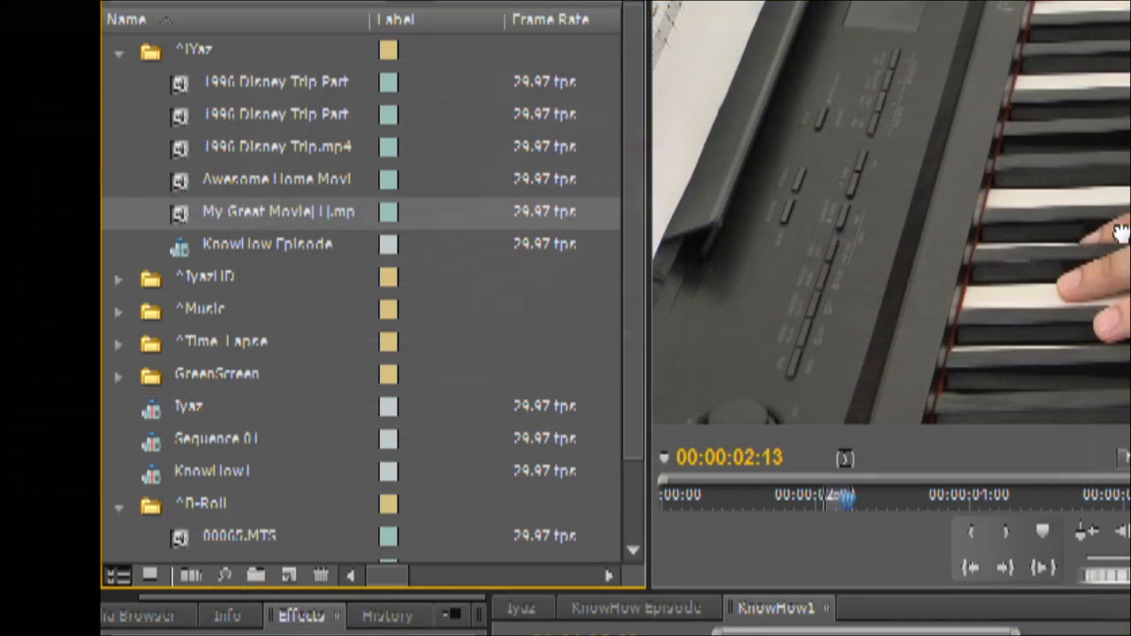
drag(1124, 231, 1127, 234)
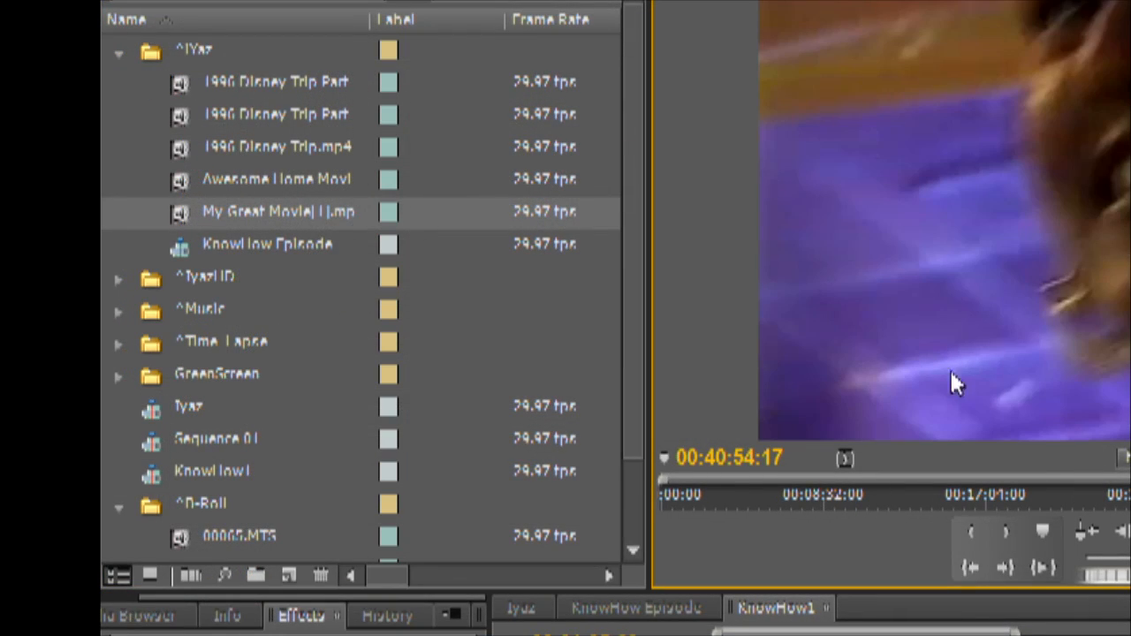
Step: Mark the section of My Great Movie[1].mp4 from 00:06:10:25 to 00:07:31:25 with In and Out points
drag(711, 479, 774, 496)
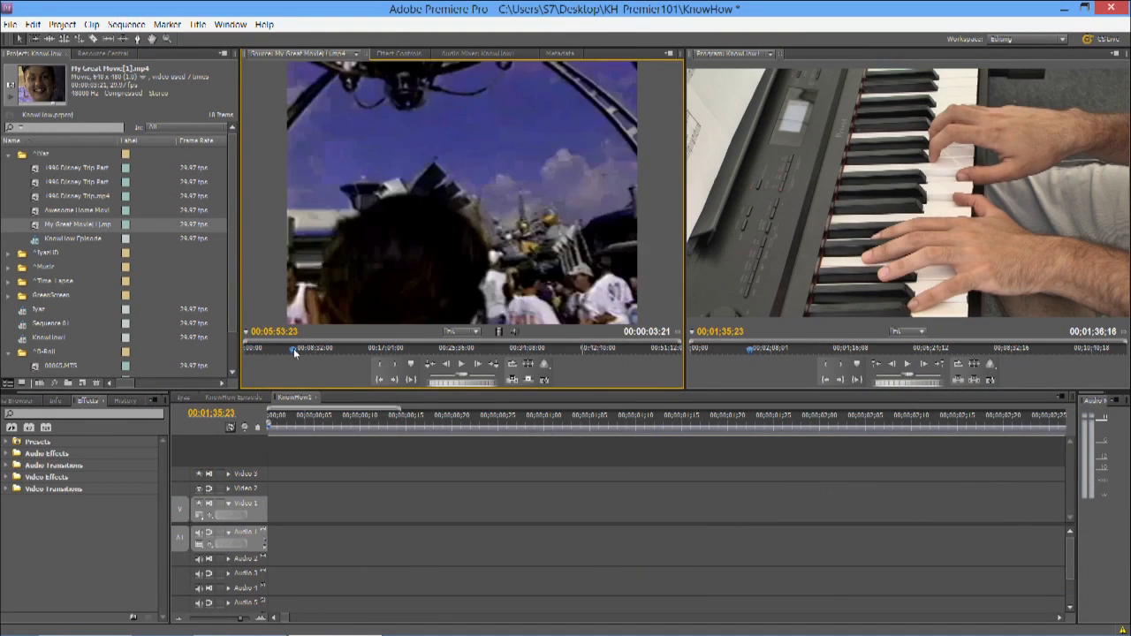
drag(293, 348, 297, 349)
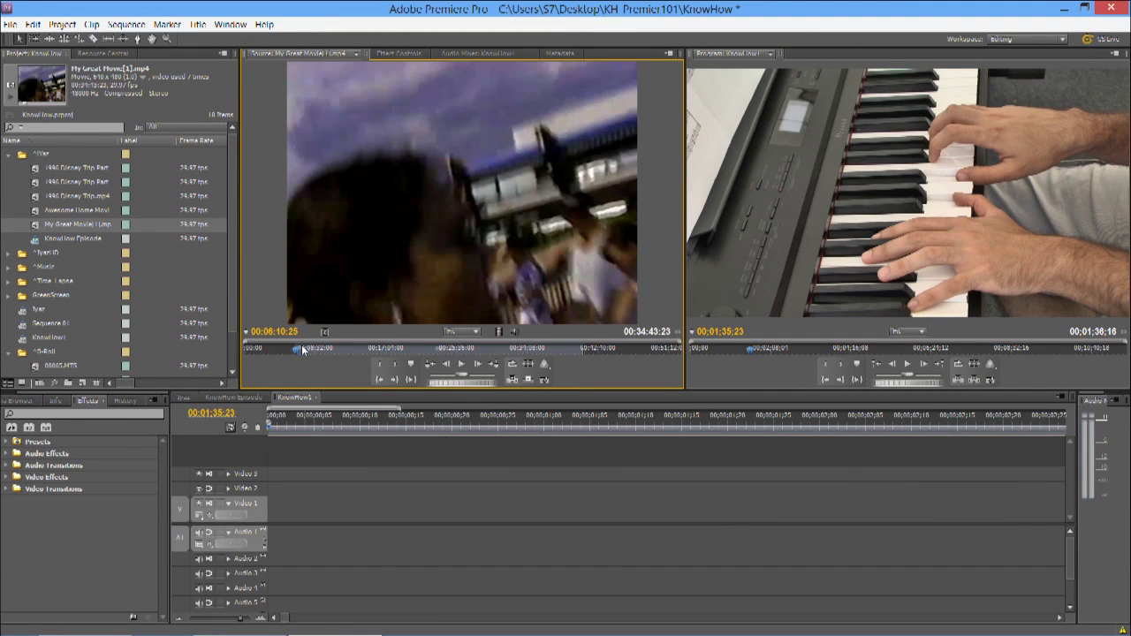
drag(302, 348, 310, 351)
click(395, 365)
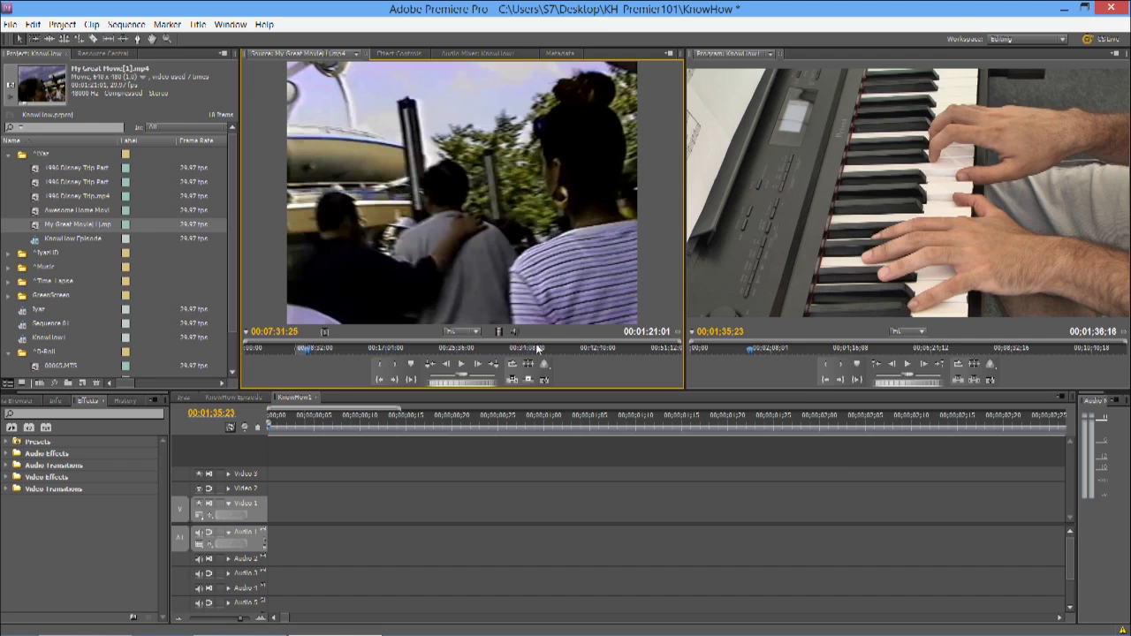
Step: Place only the video of the marked section at the start of Video 1 and shorten it to about 15 seconds
drag(500, 332, 292, 508)
drag(400, 411, 1005, 409)
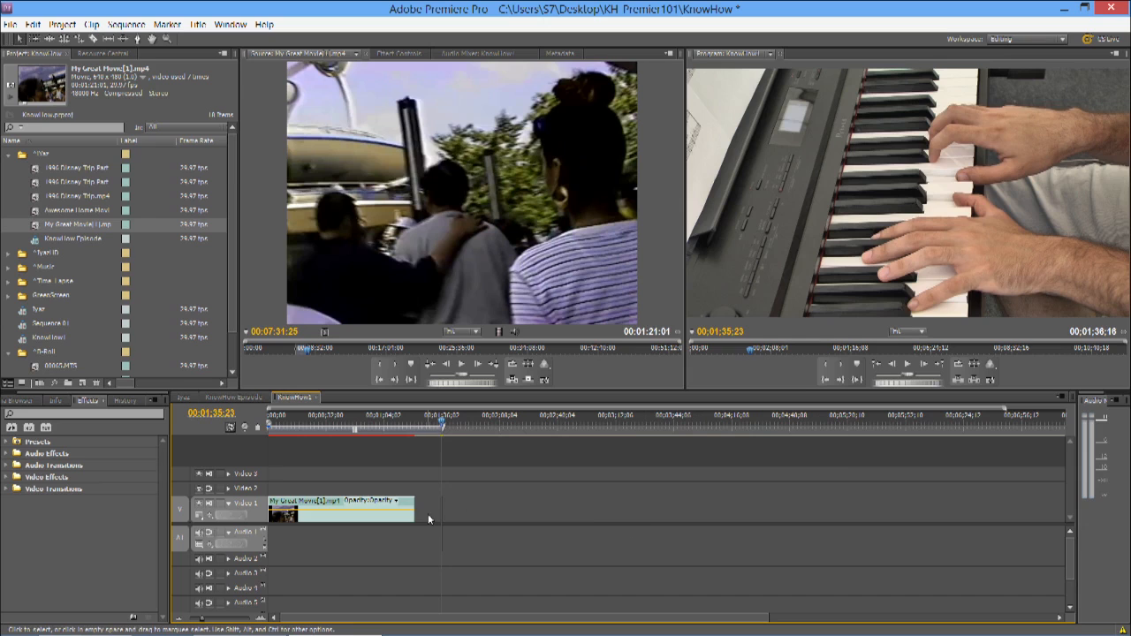
drag(271, 509, 296, 510)
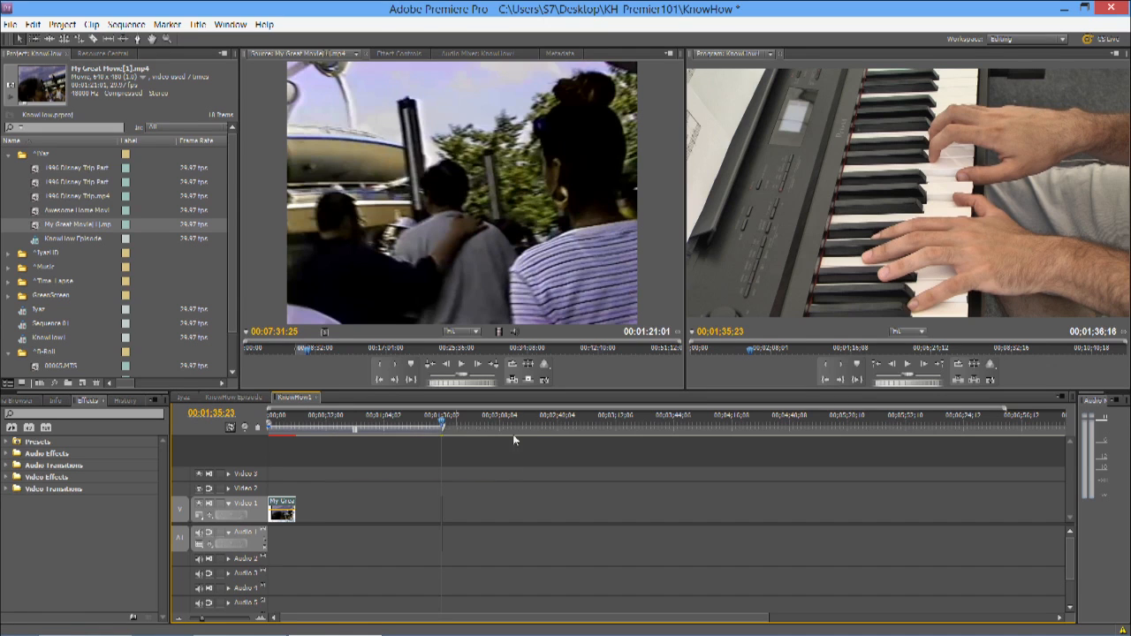
Step: Delete the leftover 00065.MTS clips around 00;01;35;23 from the sequence and move the playhead to 00;00;22;19
drag(1006, 410, 392, 409)
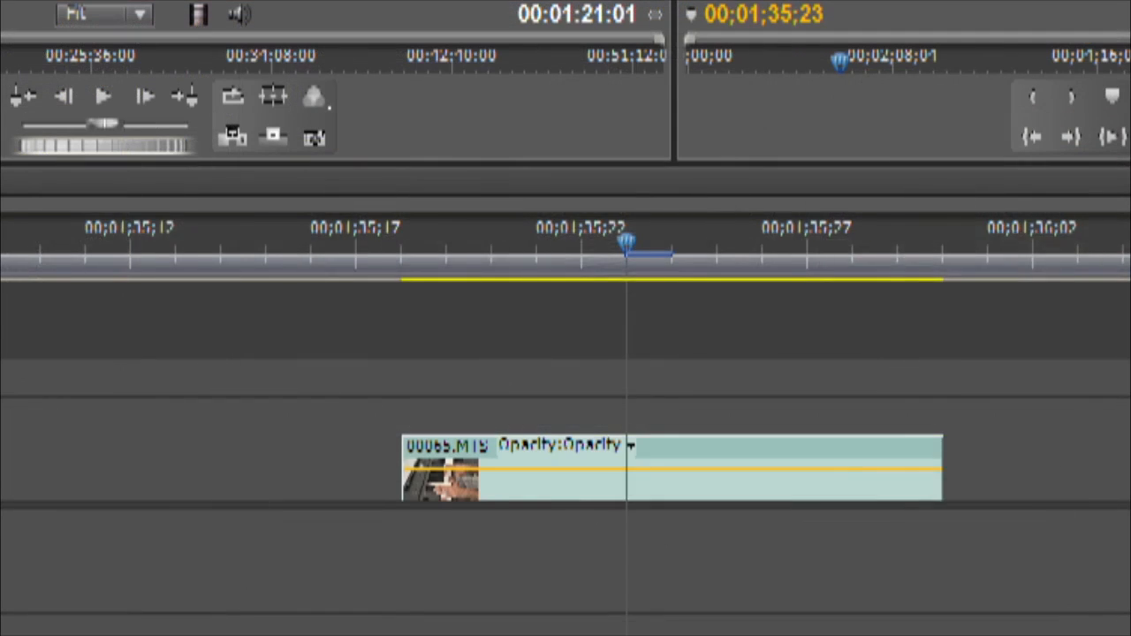
drag(393, 409, 394, 409)
drag(2, 207, 1130, 207)
drag(990, 410, 905, 409)
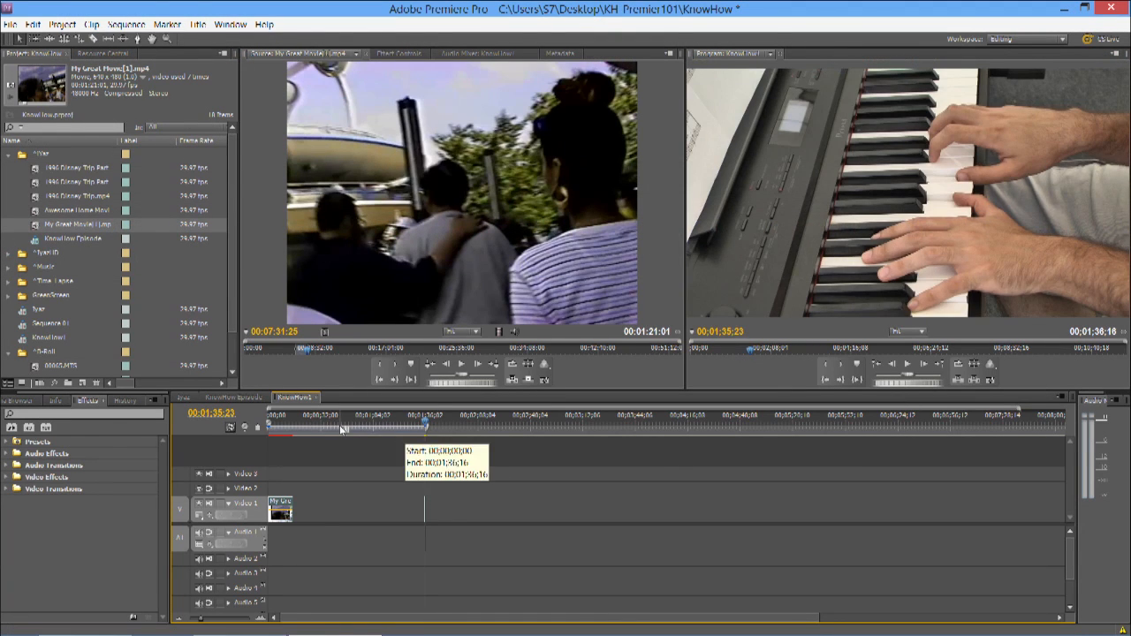
drag(329, 416, 305, 416)
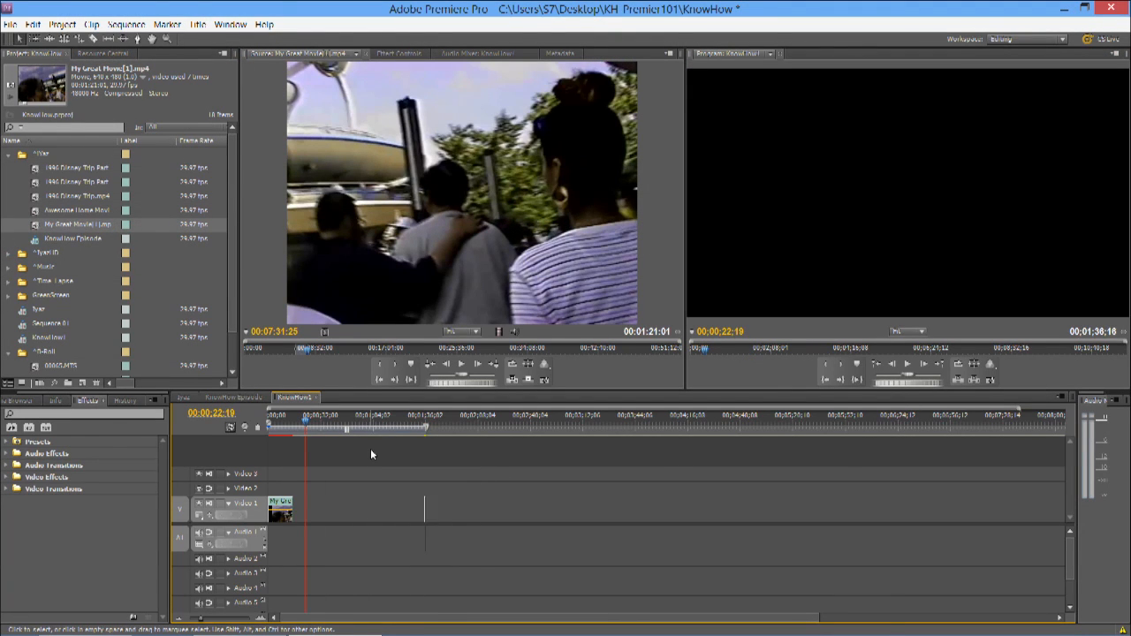
Step: Mark My Great Movie[1].mp4 from 00:20:53:05 to 00:21:23:00 and place only its video directly after the first clip on Video 1
click(428, 349)
drag(429, 350, 428, 351)
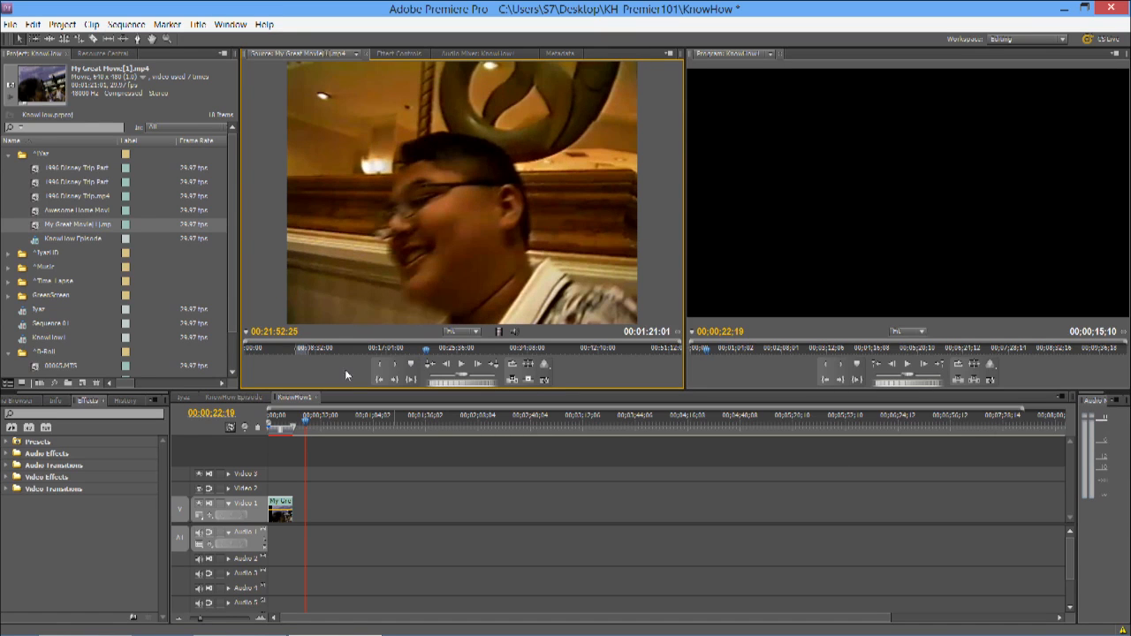
drag(427, 350, 421, 351)
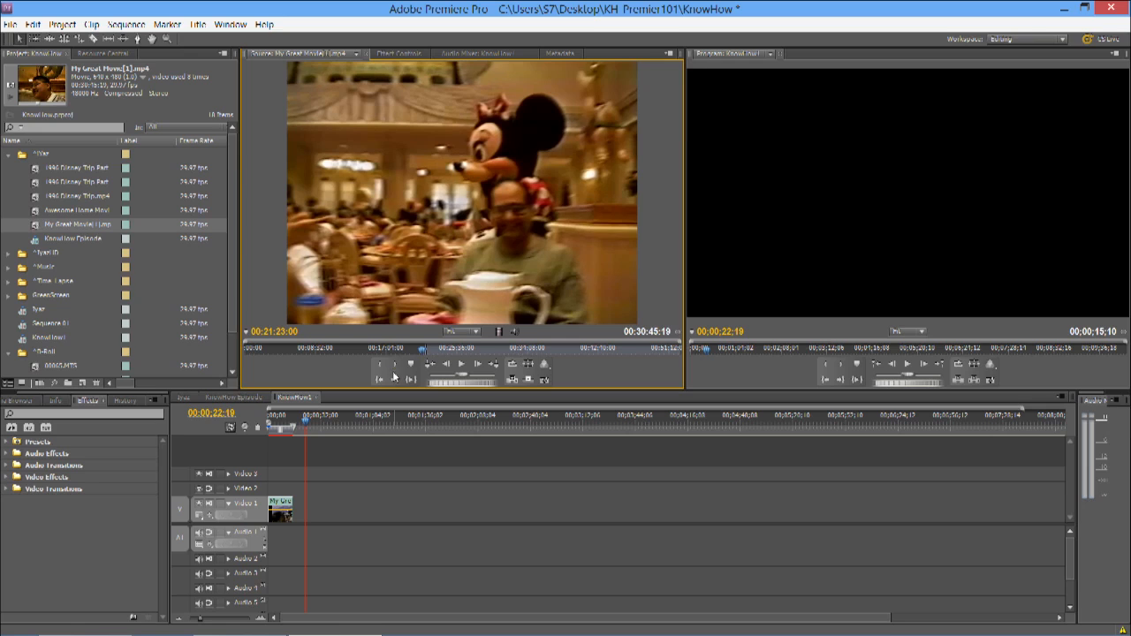
click(397, 372)
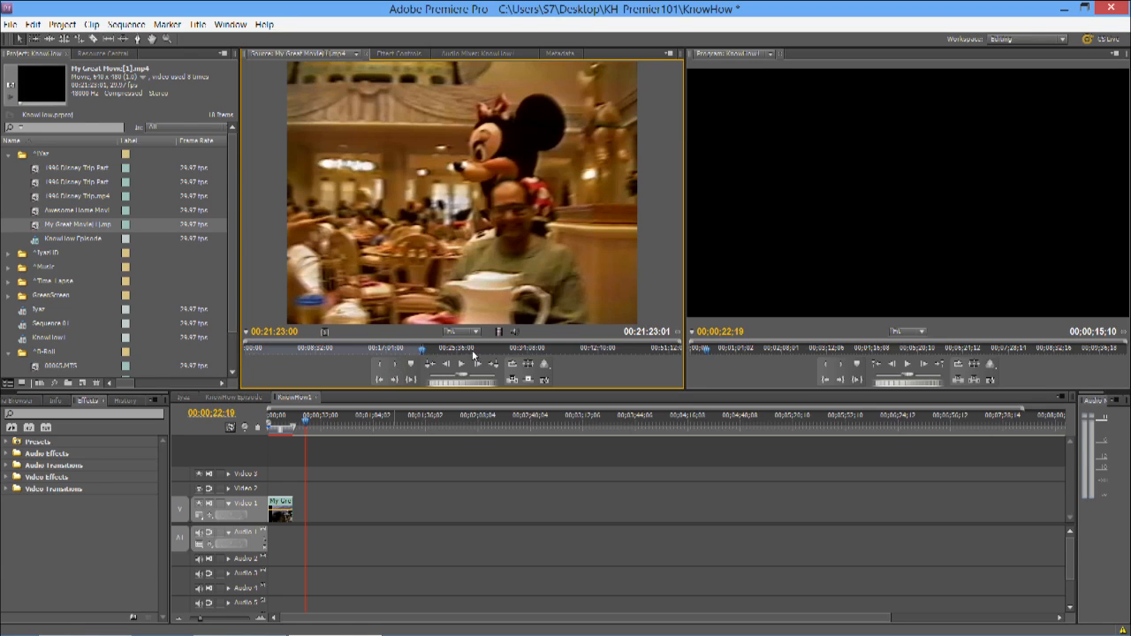
drag(421, 354, 300, 509)
click(376, 365)
Step: Move the playhead to 00;00;15;24 and apply Scale to Frame Size to both clips on Video 1
mouse_move(298, 424)
mouse_down()
mouse_move(285, 429)
mouse_move(297, 431)
mouse_up()
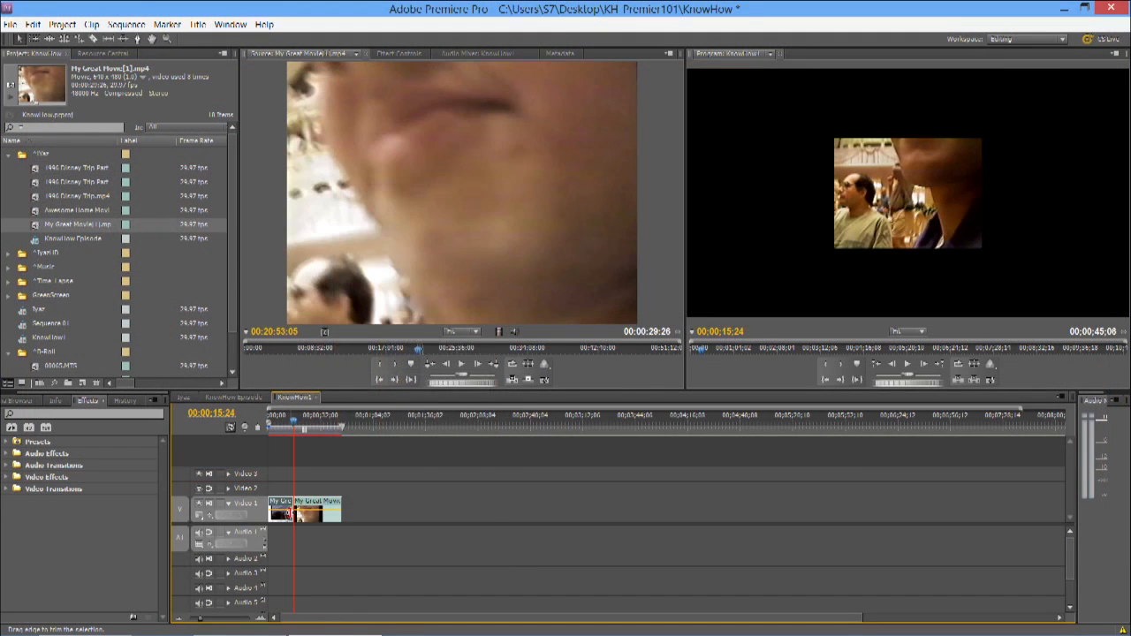
right_click(298, 516)
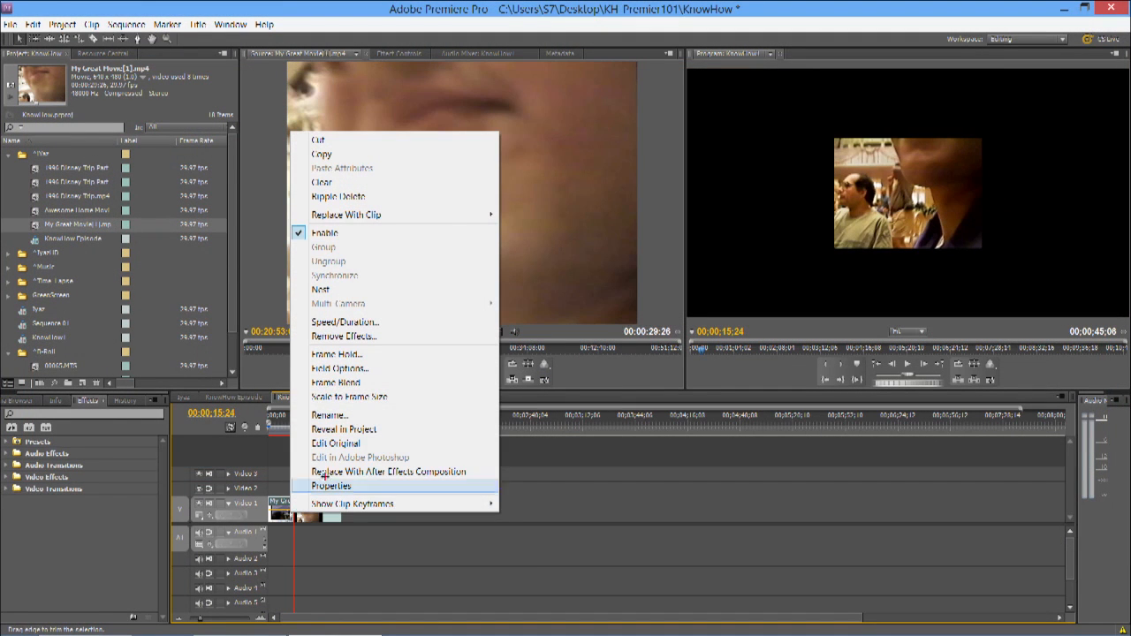
click(386, 399)
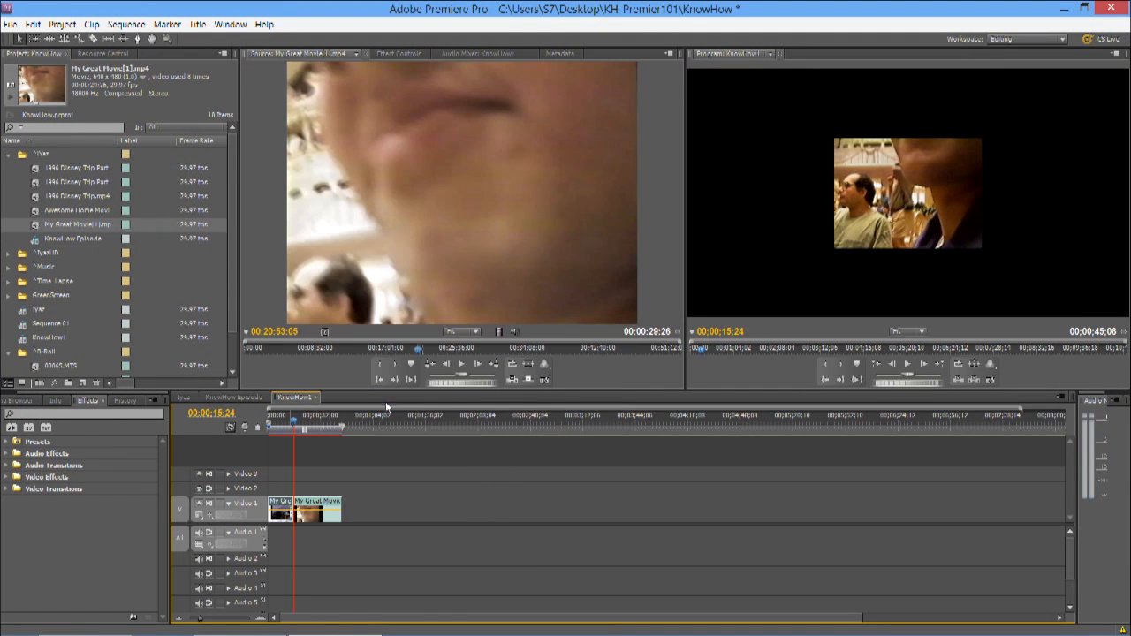
right_click(325, 518)
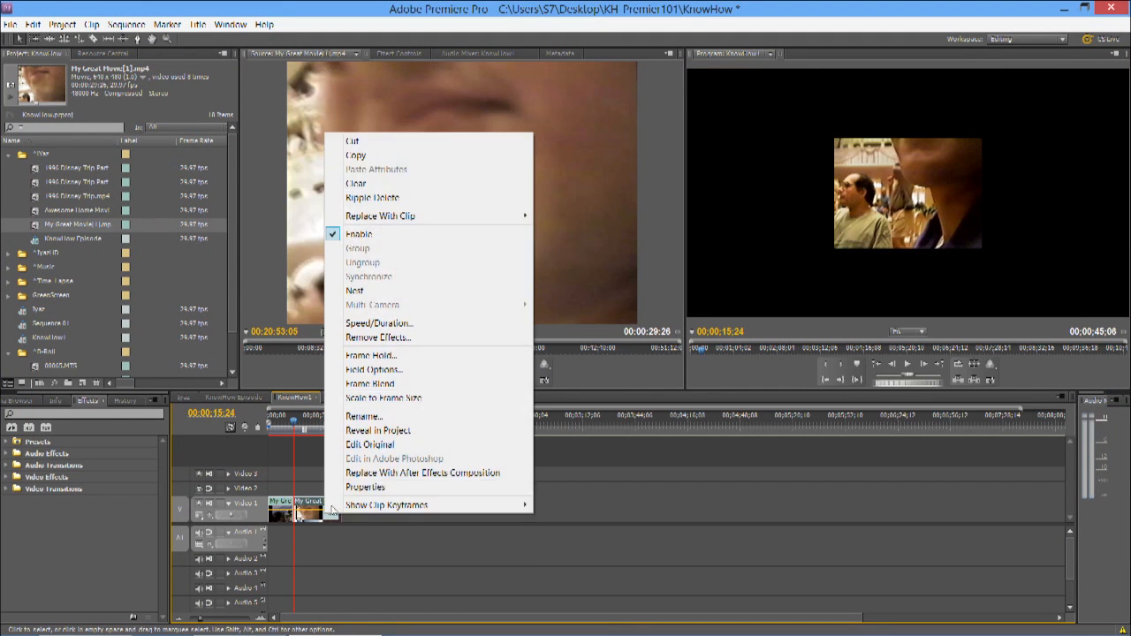
click(406, 400)
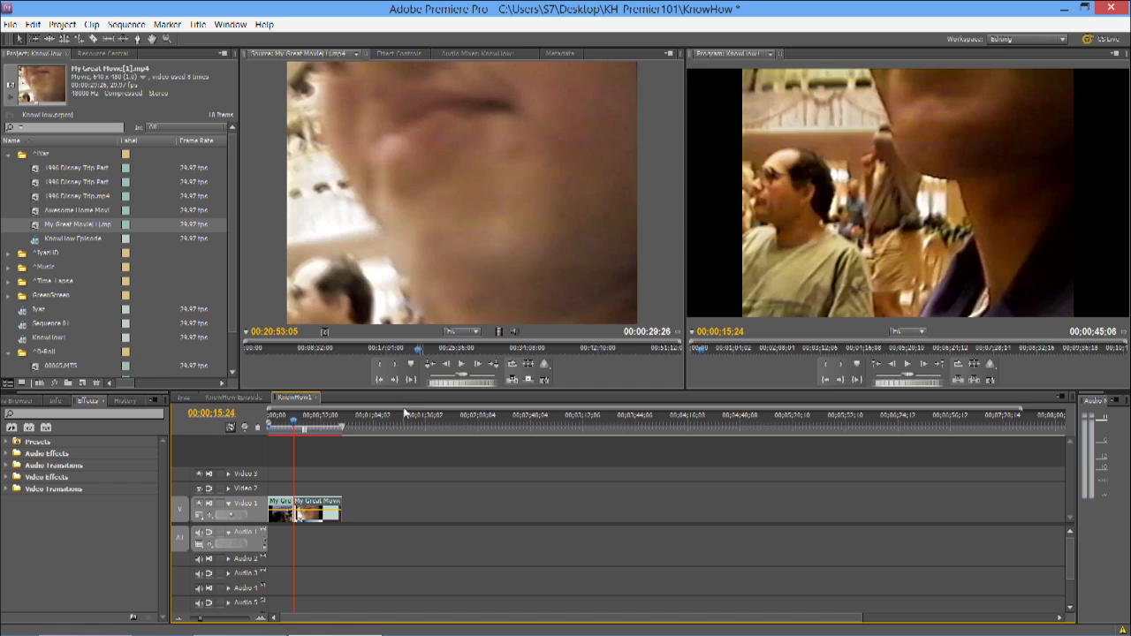
Step: Play back the cut between the two clips on Video 1 to check how one changes to the other
click(295, 430)
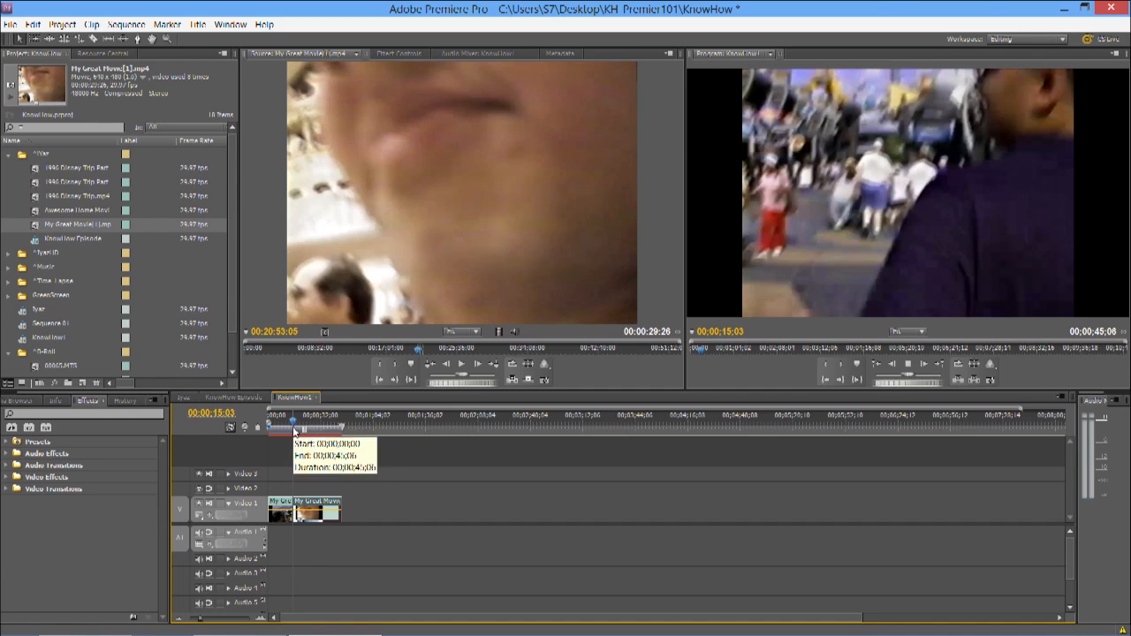
key(space)
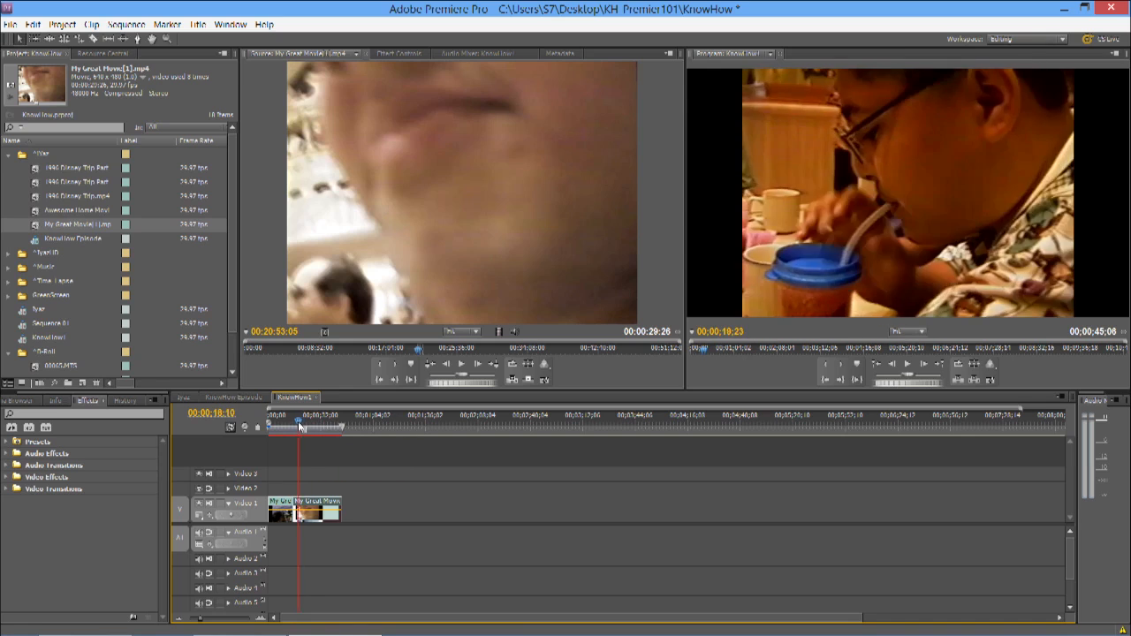
click(294, 428)
key(space)
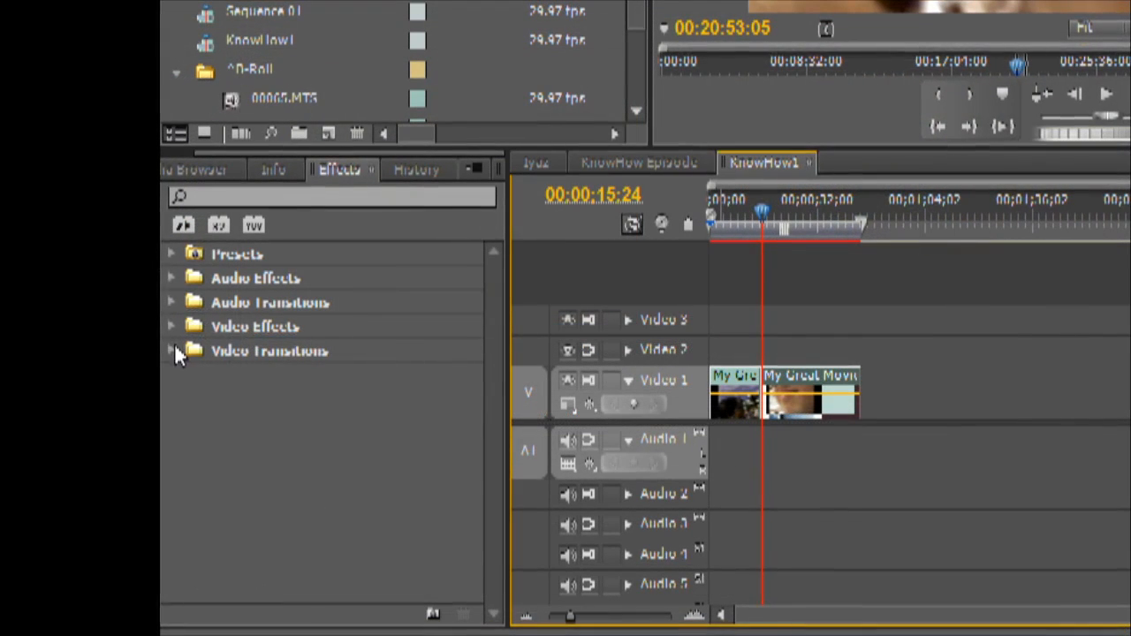
Step: Apply the Cross Dissolve video transition to the cut between the two clips on Video 1
click(8, 489)
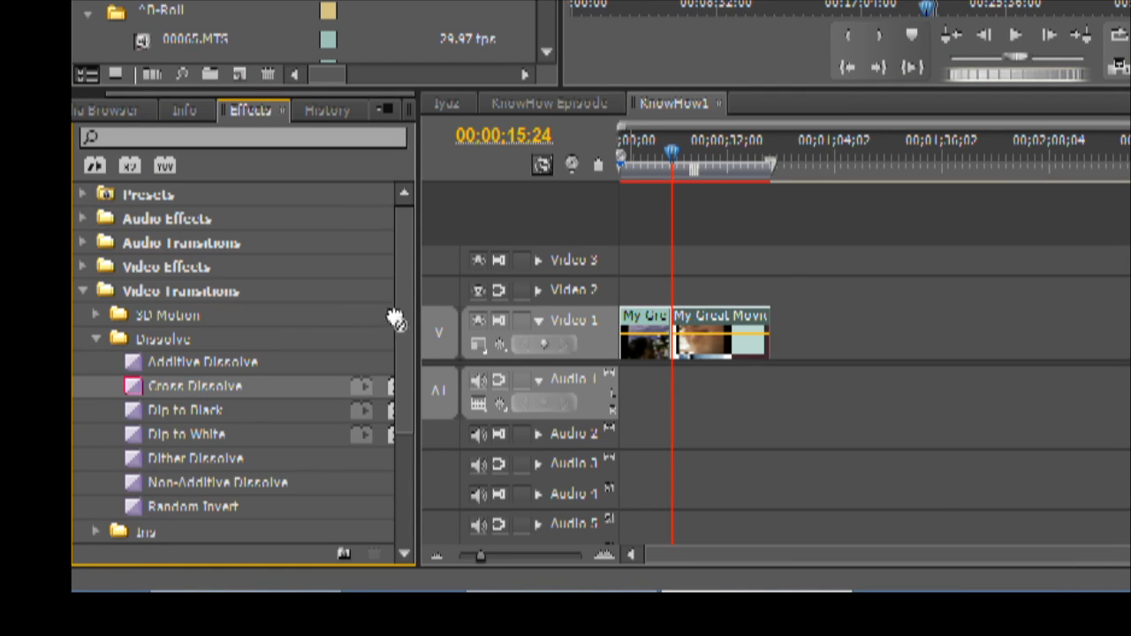
drag(396, 318, 522, 290)
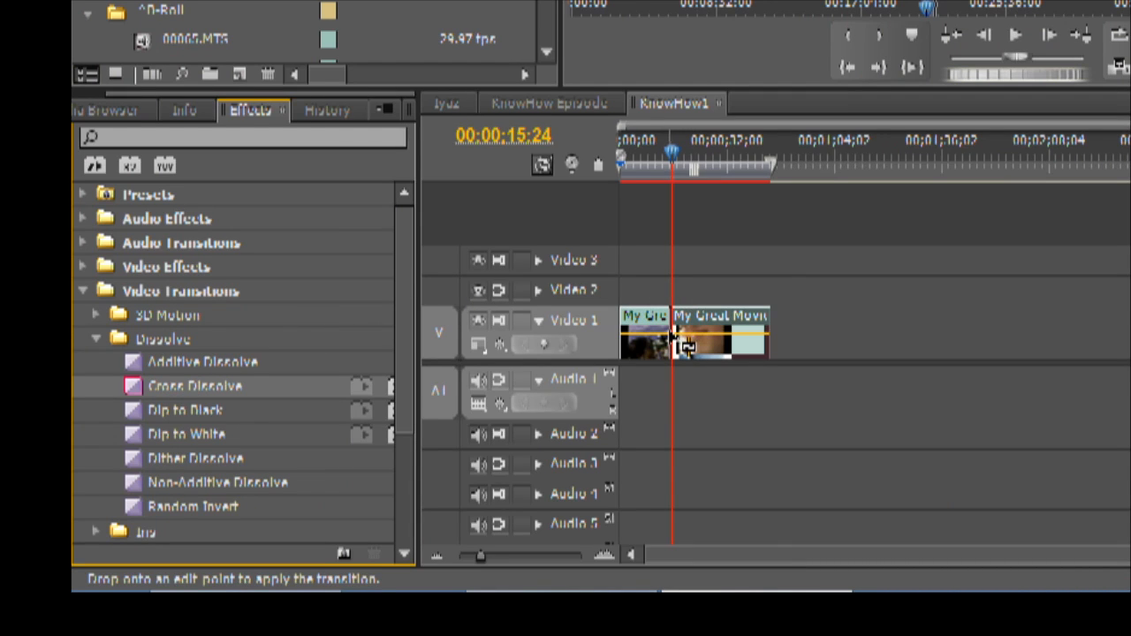
drag(676, 334, 676, 335)
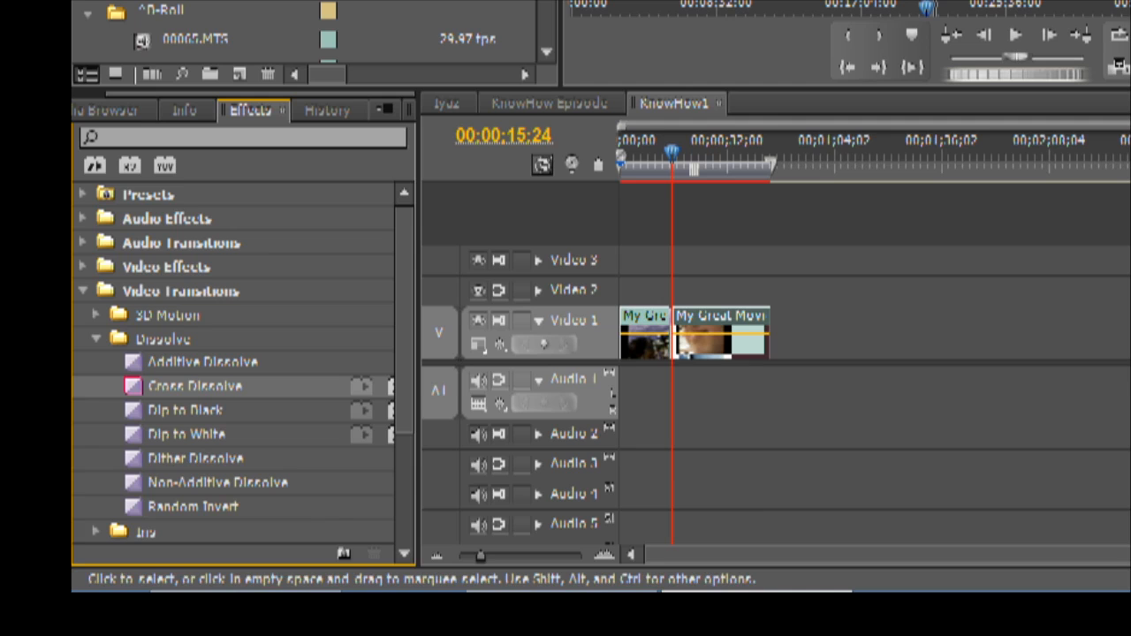
Step: Scrub the playhead through the Cross Dissolve on Video 1 to check the blend between the clips
key(=)
key(=)
key(=)
key(=)
key(=)
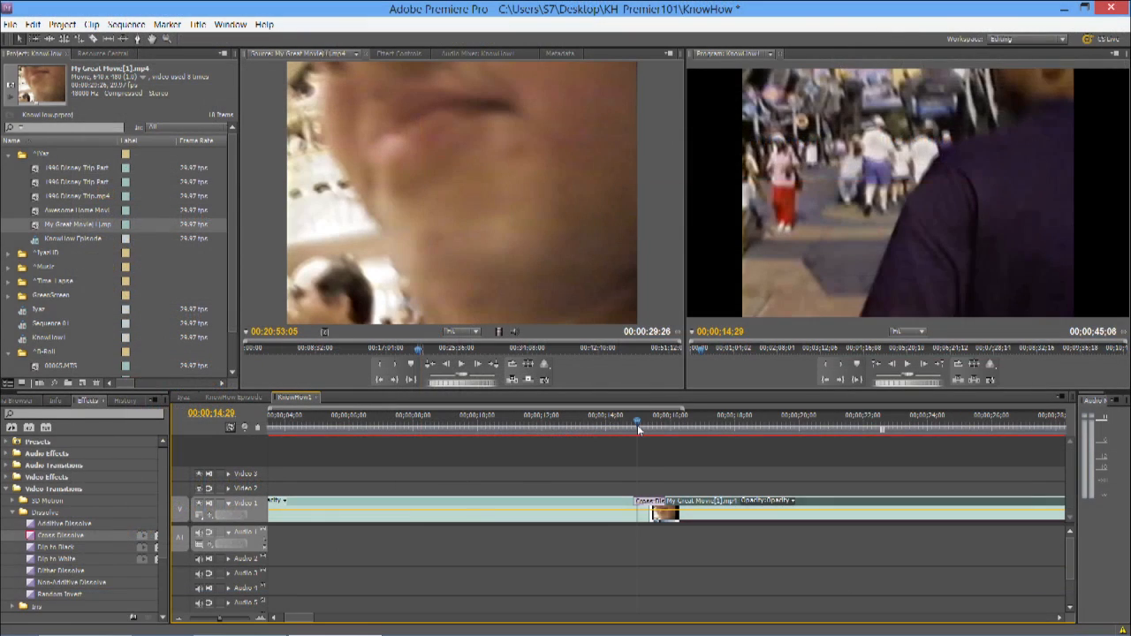
drag(637, 424, 681, 432)
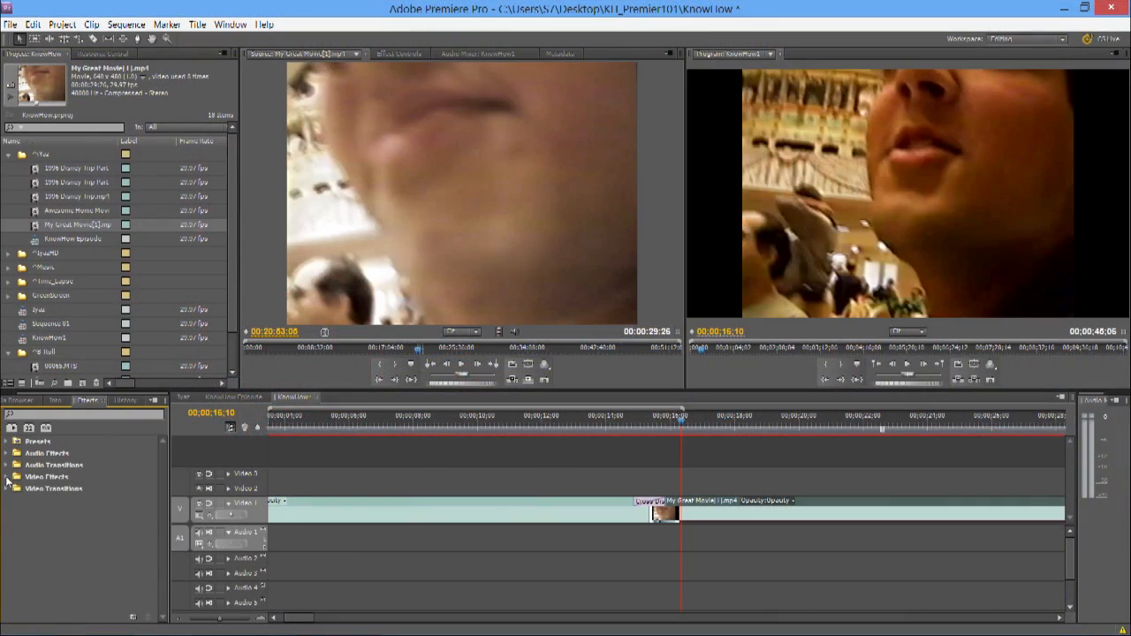
Step: Apply the Fast Color Corrector video effect to the first clip on Video 1
click(7, 477)
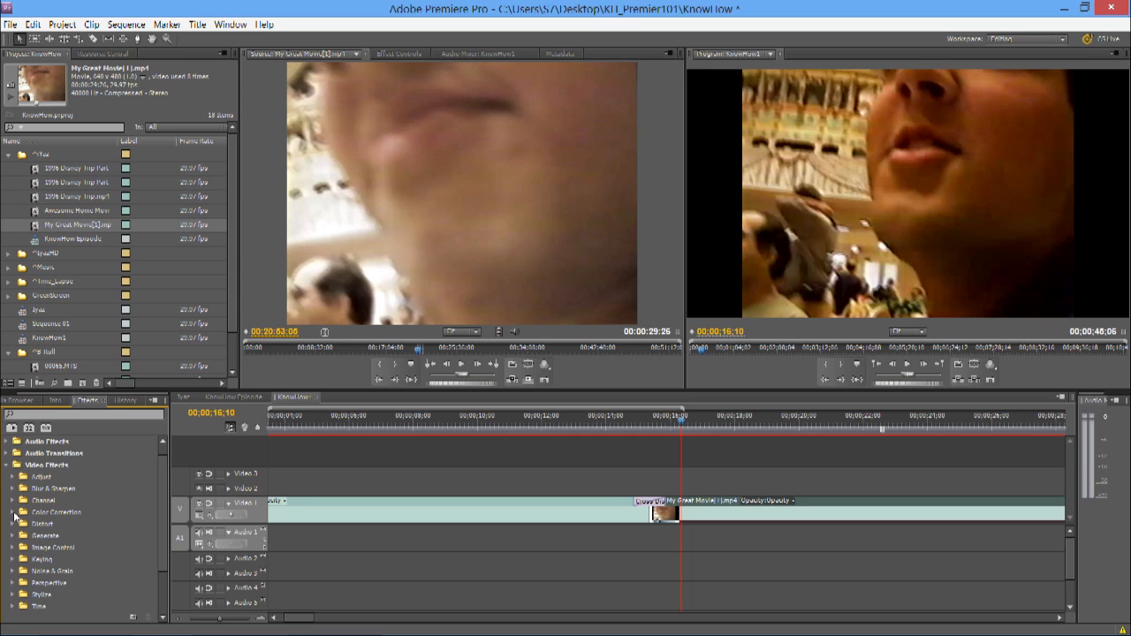
click(13, 512)
scroll(43, 524, down, 3)
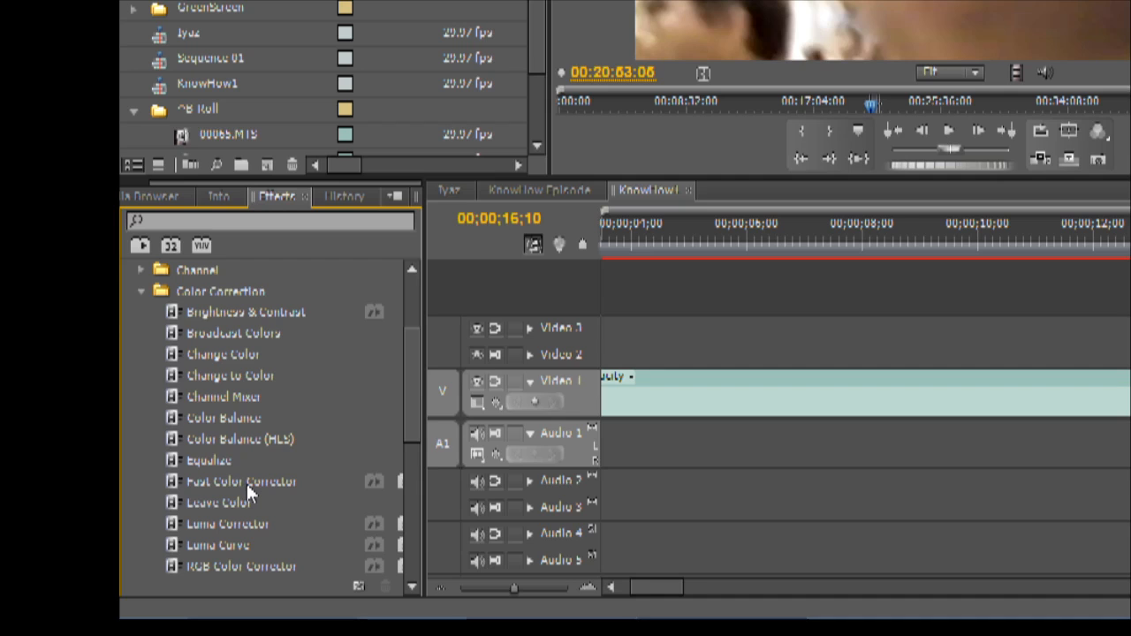
click(246, 484)
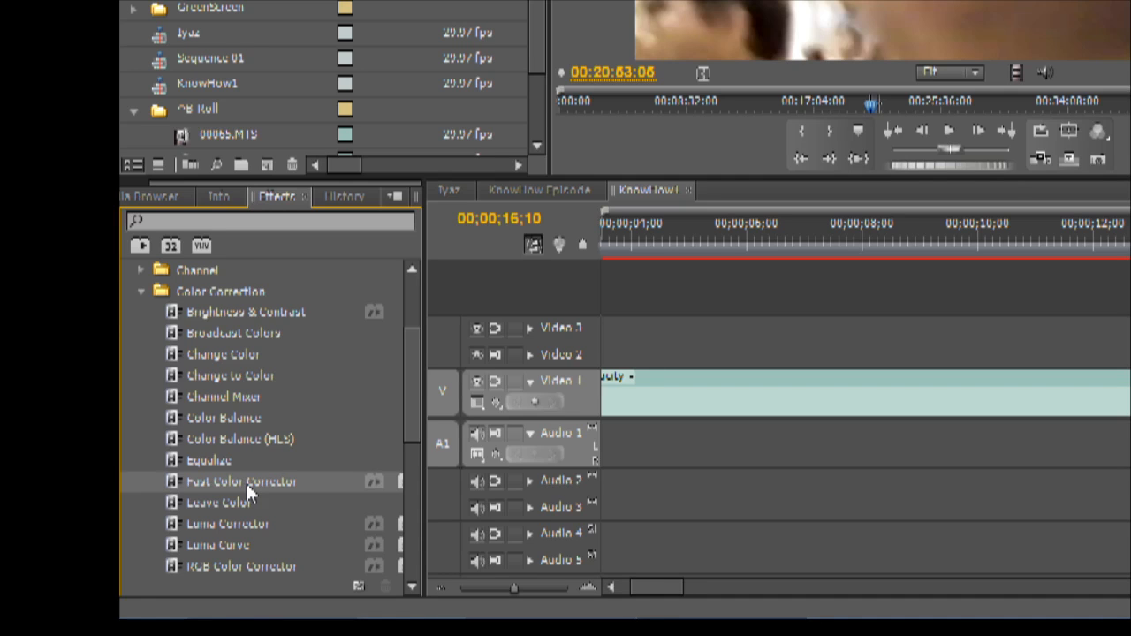
drag(246, 484, 727, 410)
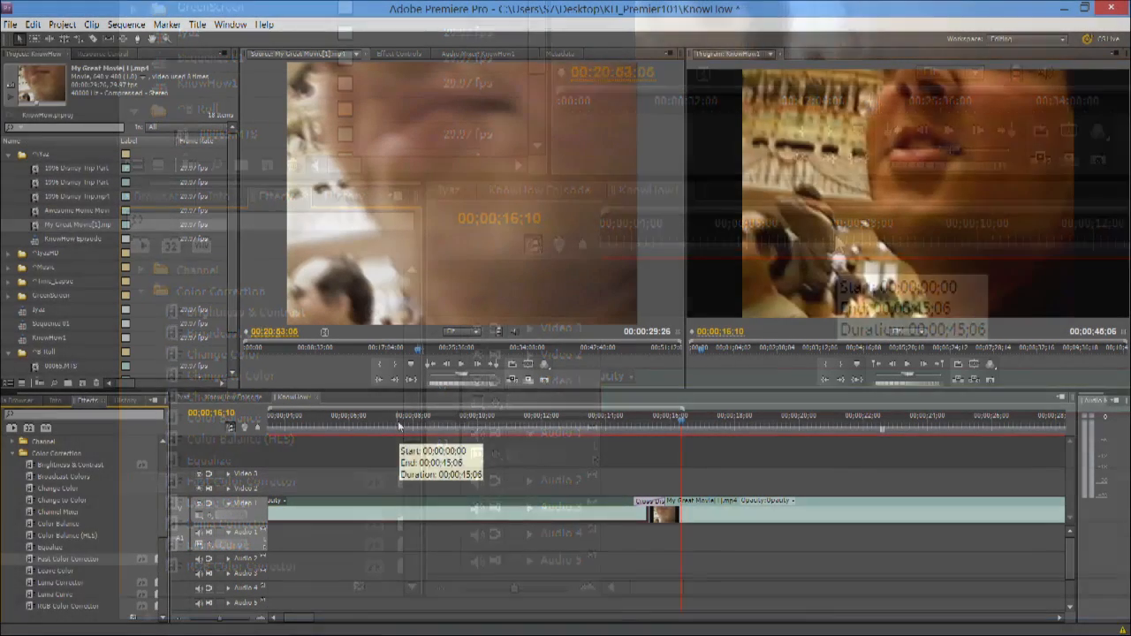
Step: Show the first clip's Fast Color Corrector settings and move the playhead to 00;00;09;27
click(398, 426)
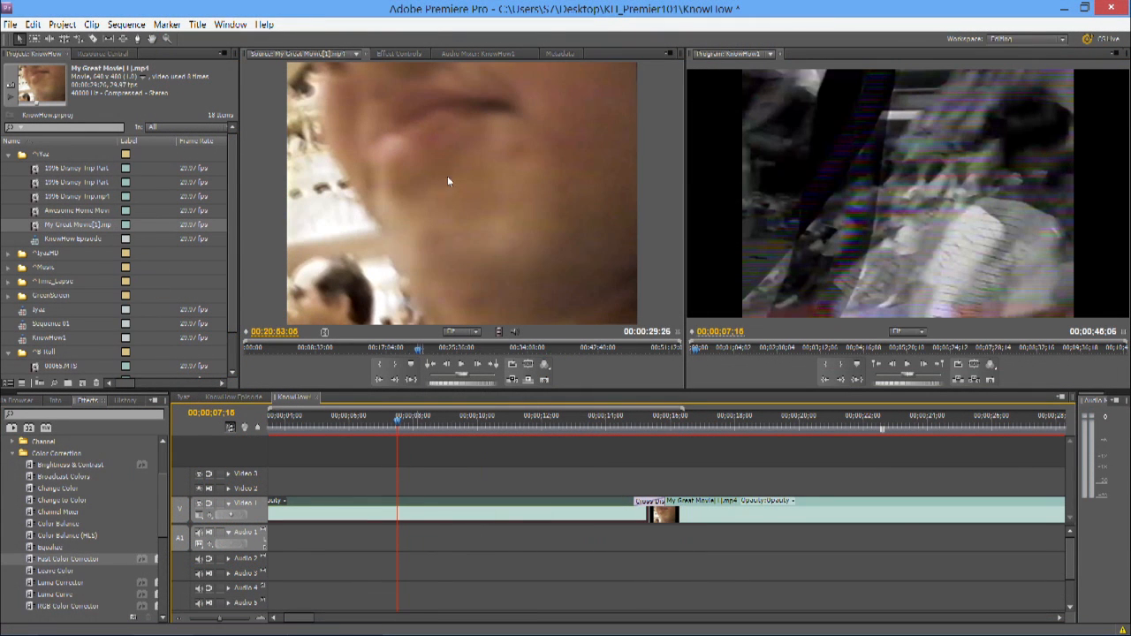
click(412, 54)
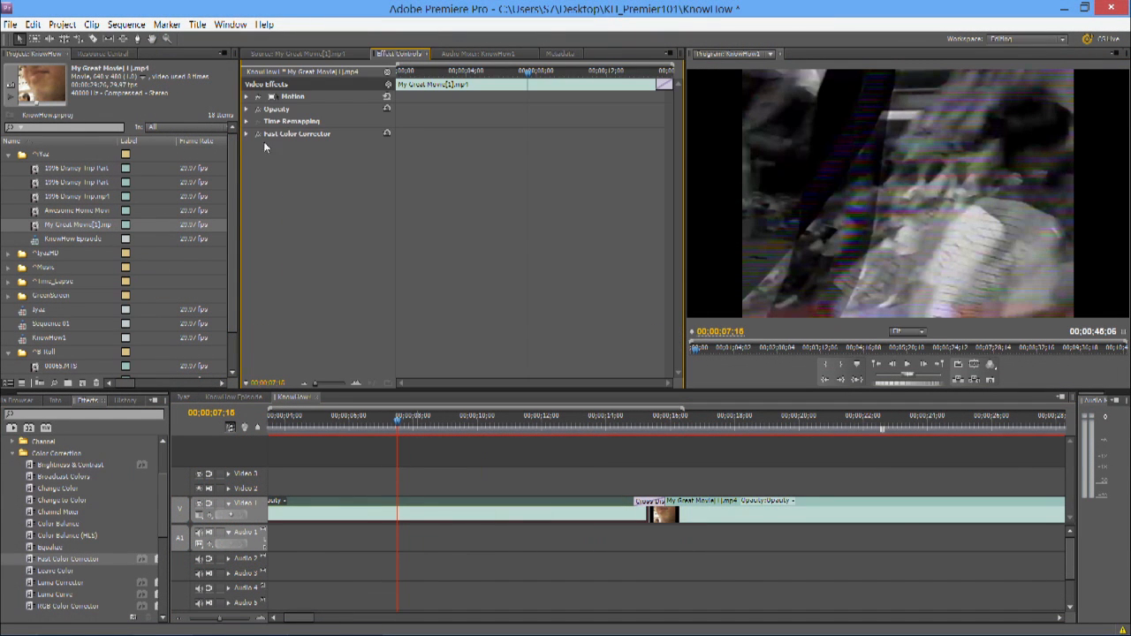
click(247, 133)
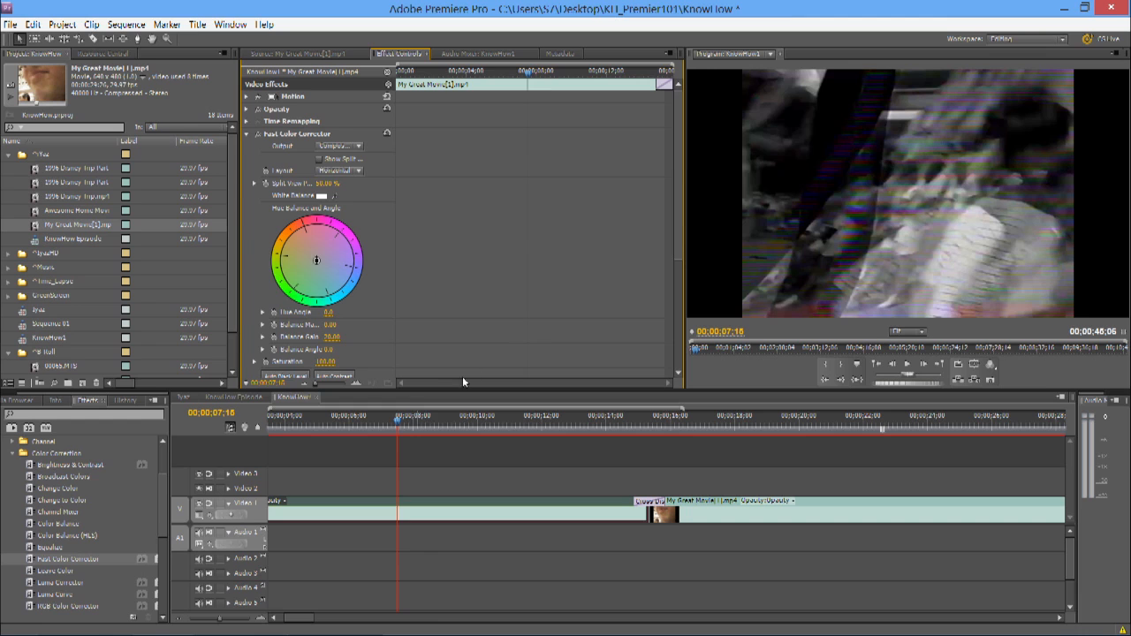
drag(425, 423, 476, 419)
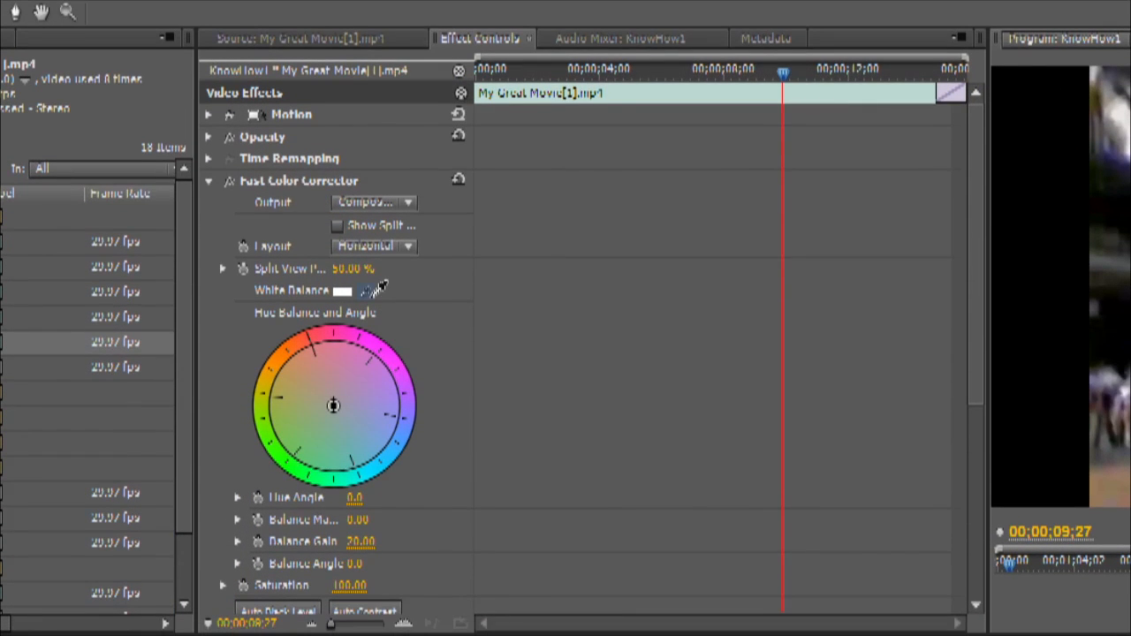
Step: Try different color shifts on the Hue Balance and Angle wheel of the first clip's Fast Color Corrector, including toward purple-blue
click(328, 26)
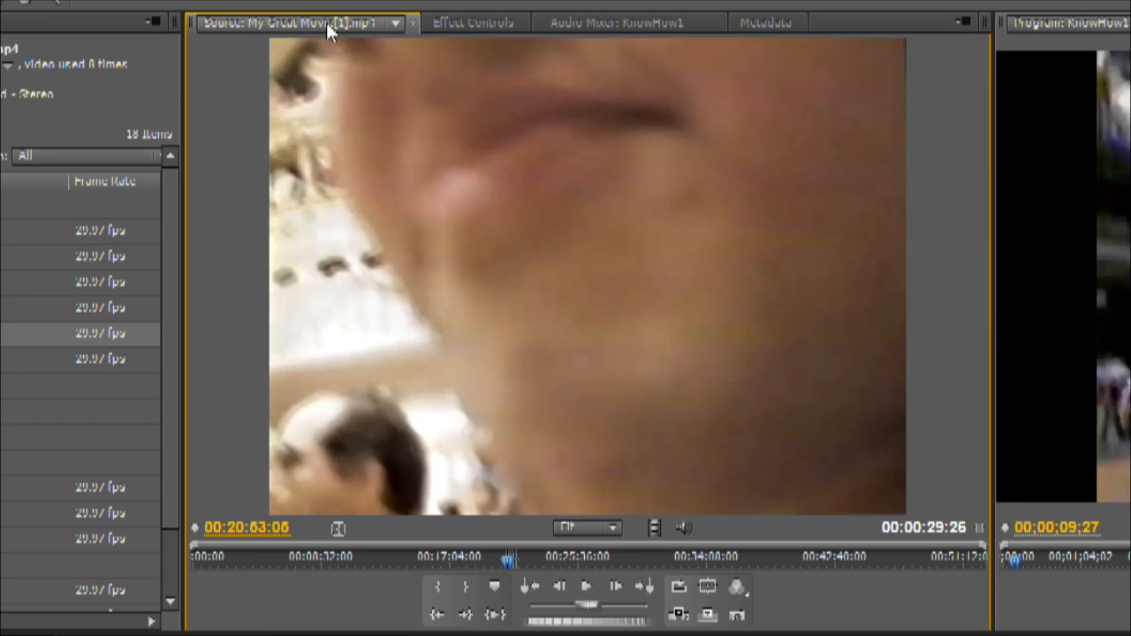
click(458, 23)
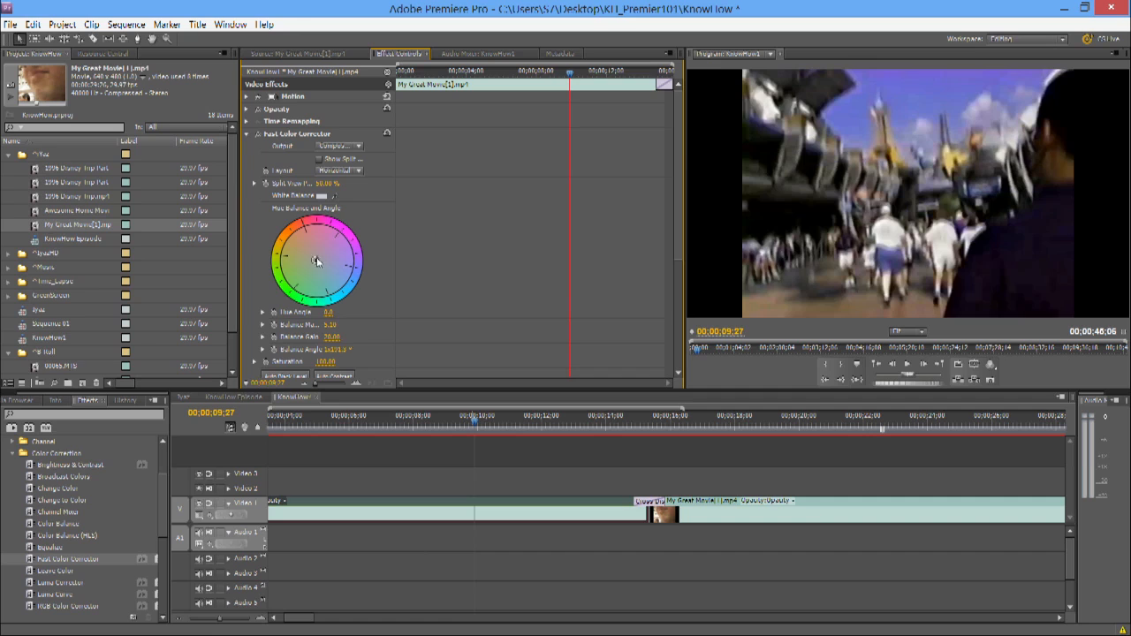
drag(305, 275, 363, 290)
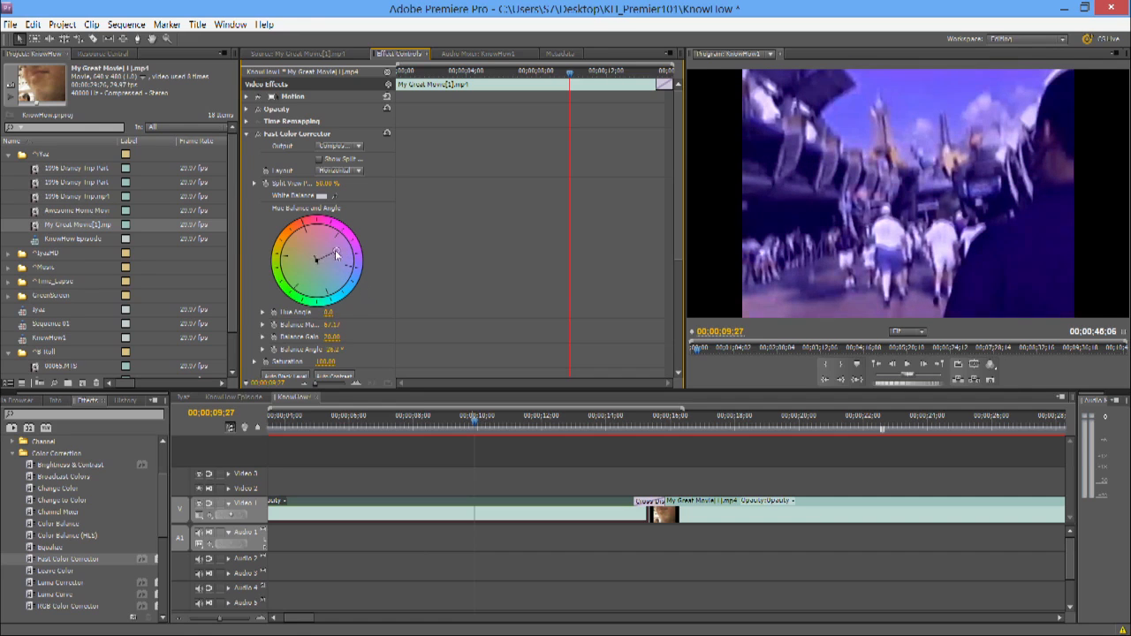
drag(287, 254, 320, 249)
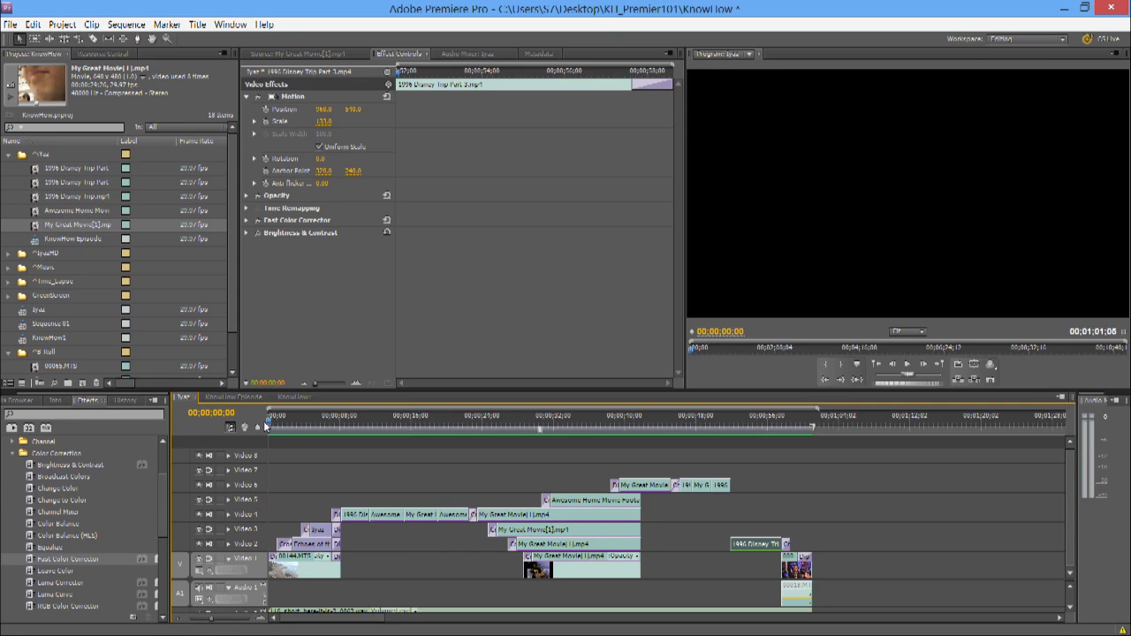
Step: Play the multi-track example sequence from 00;00;00;00 to review its layered clips and transitions
key(space)
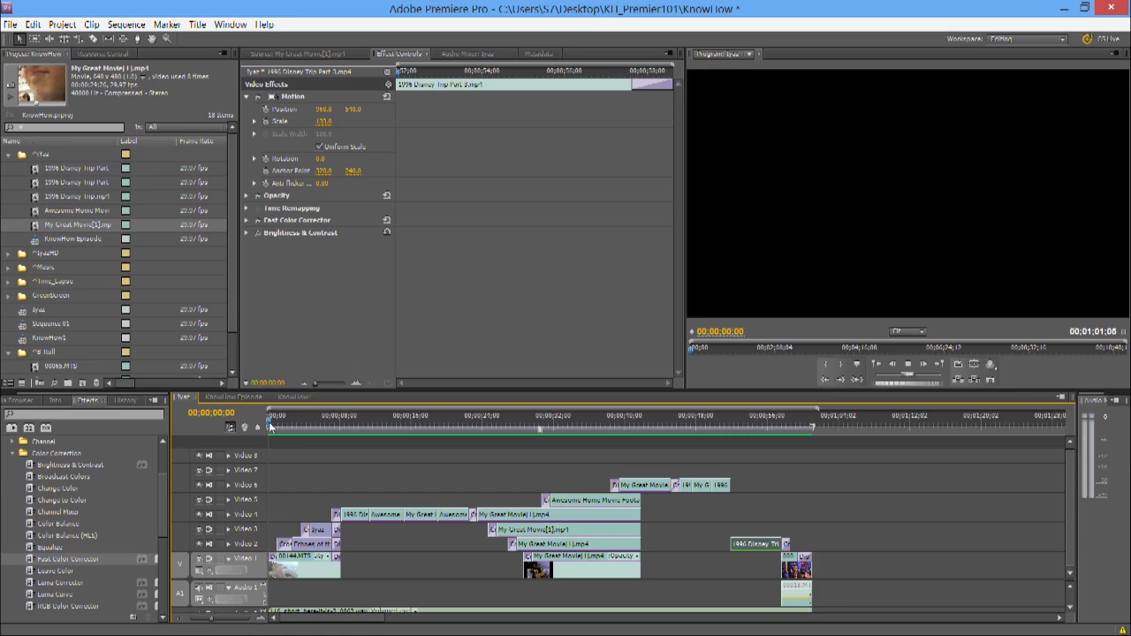